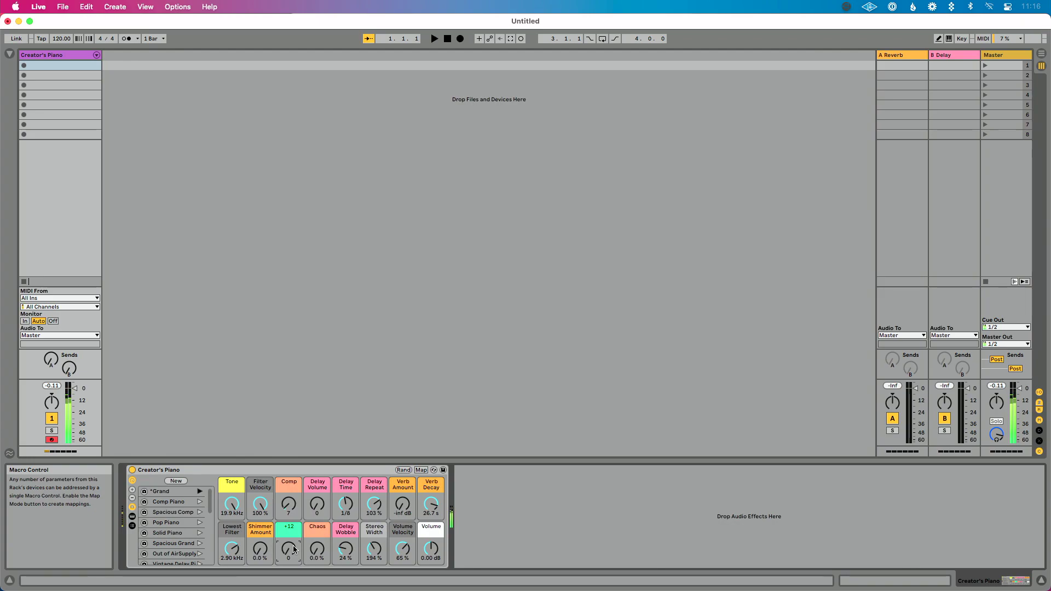
# Try out the +12 and Chaos macros, raising Chaos to about 24 %, and reset both to their defaults.
pyautogui.moveTo(294, 549); pyautogui.dragTo(293, 520)
pyautogui.press('Delete')
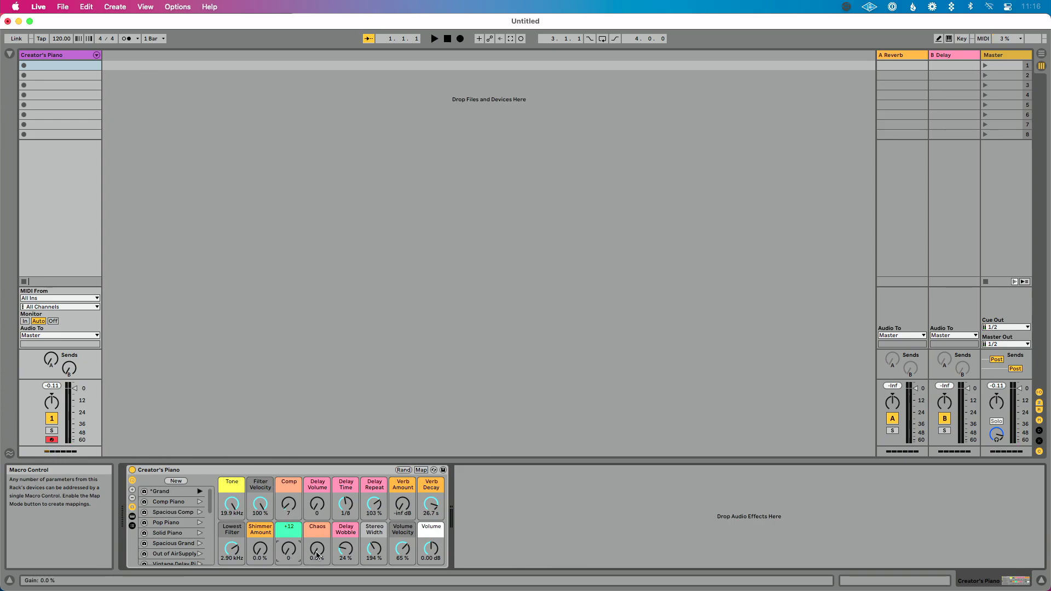
pyautogui.moveTo(317, 555); pyautogui.dragTo(316, 552)
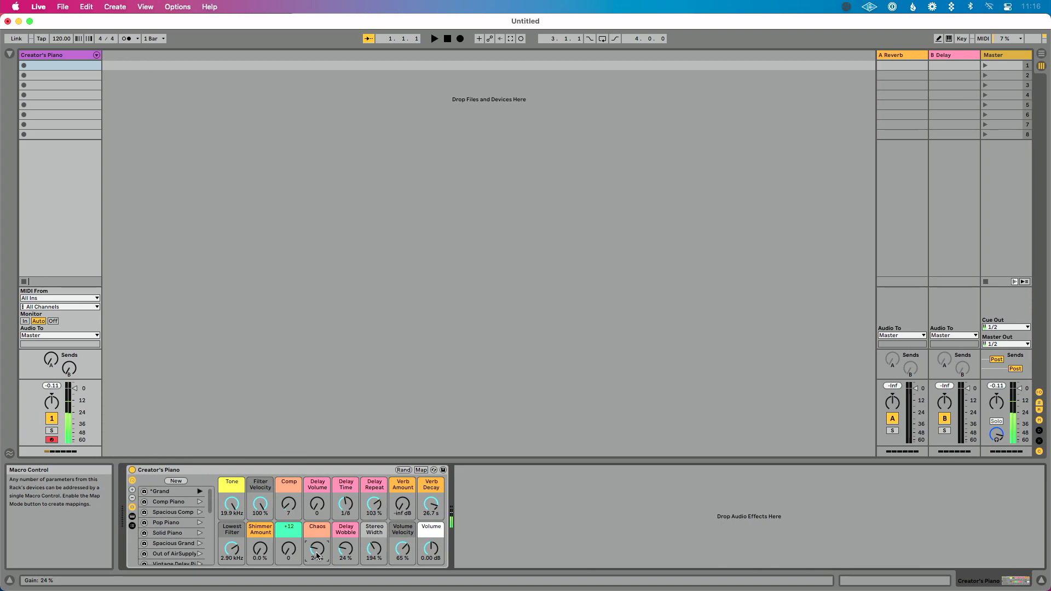
pyautogui.press('Delete')
# Try Delay Volume at about 81 with Delay Wobble at about 37 %, and bring Delay Volume back to 0.
pyautogui.click(343, 547)
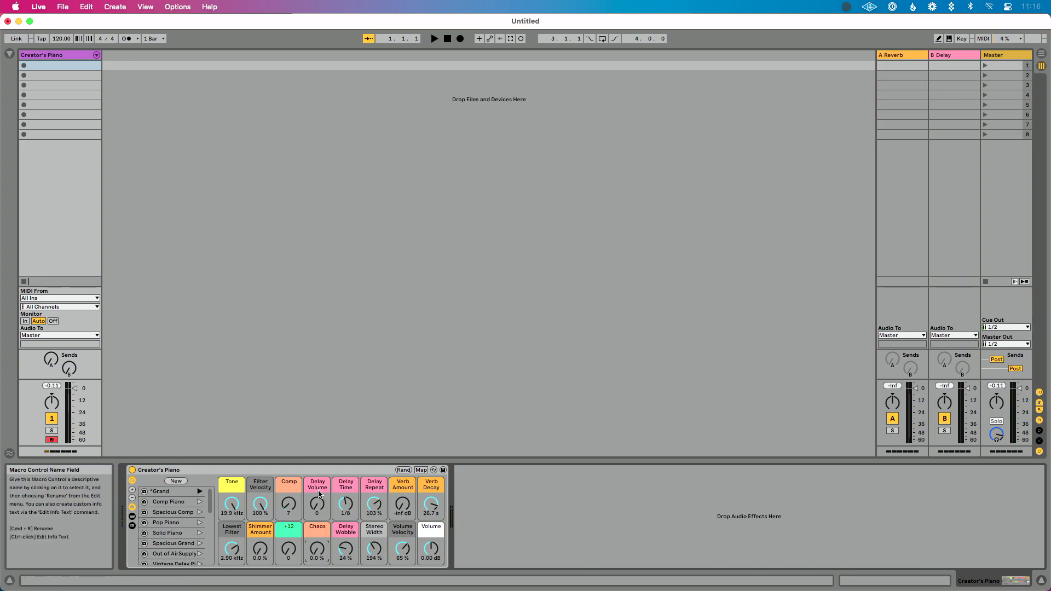
pyautogui.moveTo(326, 491); pyautogui.dragTo(327, 445)
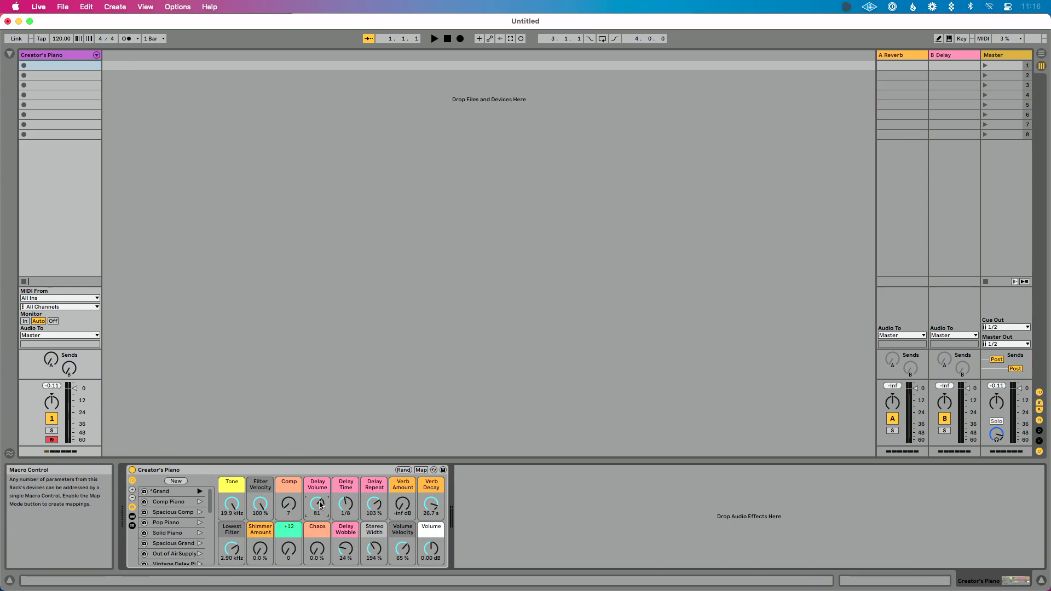
pyautogui.moveTo(346, 547)
pyautogui.mouseDown()
pyautogui.moveTo(345, 525)
pyautogui.moveTo(337, 541)
pyautogui.mouseUp()
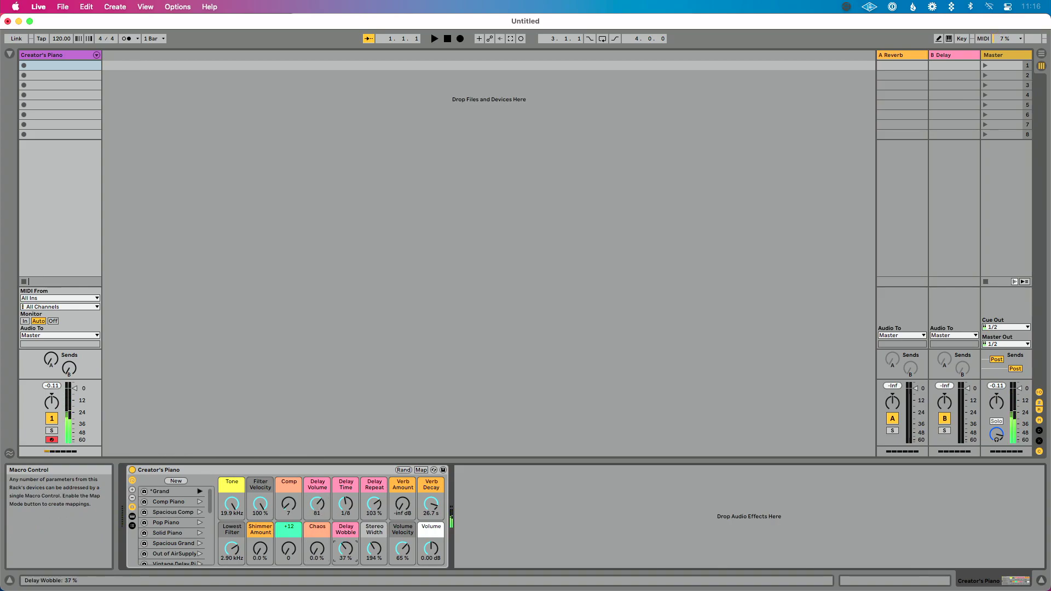
pyautogui.moveTo(315, 506); pyautogui.dragTo(315, 550)
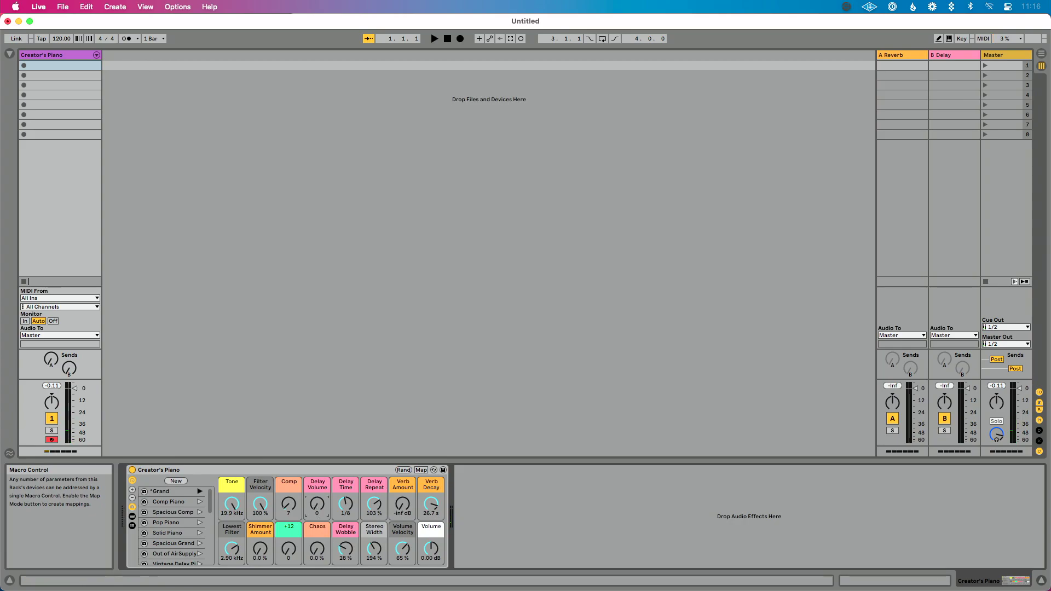
# Try narrowing the piano rack's Stereo Width macro to 100 %.
pyautogui.rightClick(375, 551)
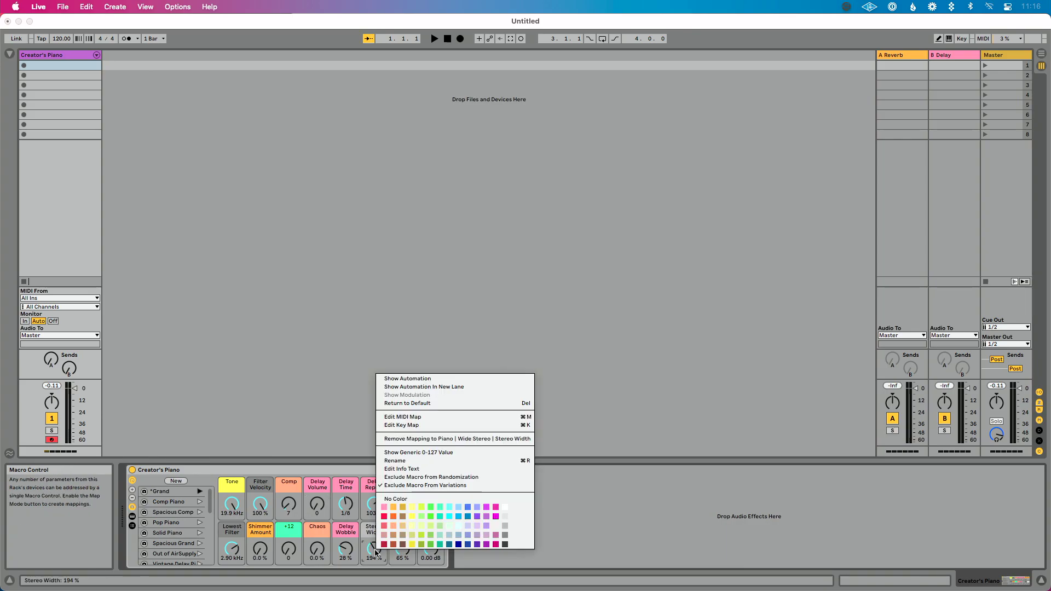
pyautogui.press('Escape')
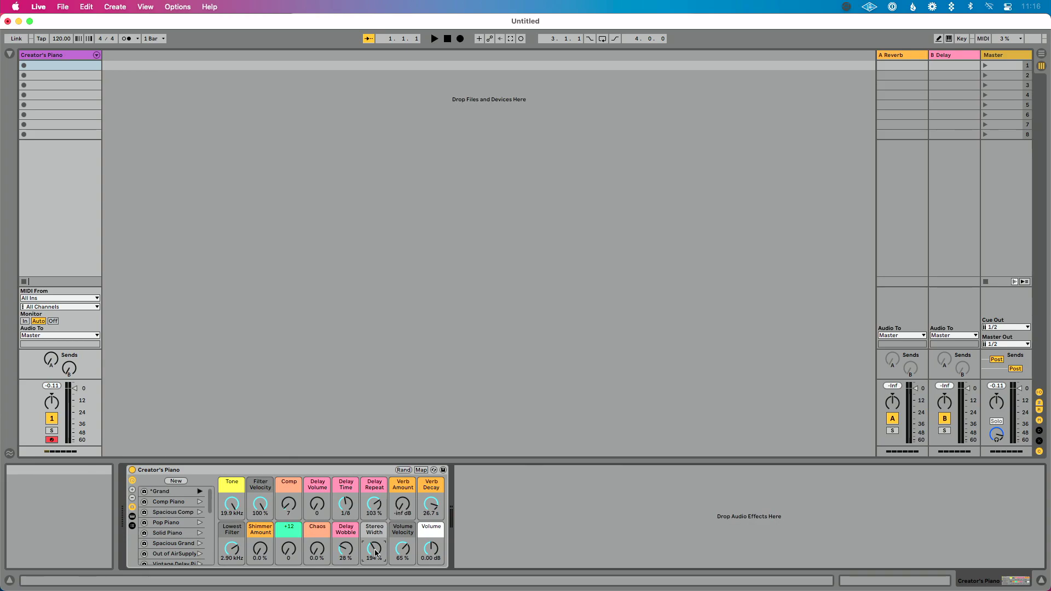
pyautogui.moveTo(375, 551); pyautogui.dragTo(375, 554)
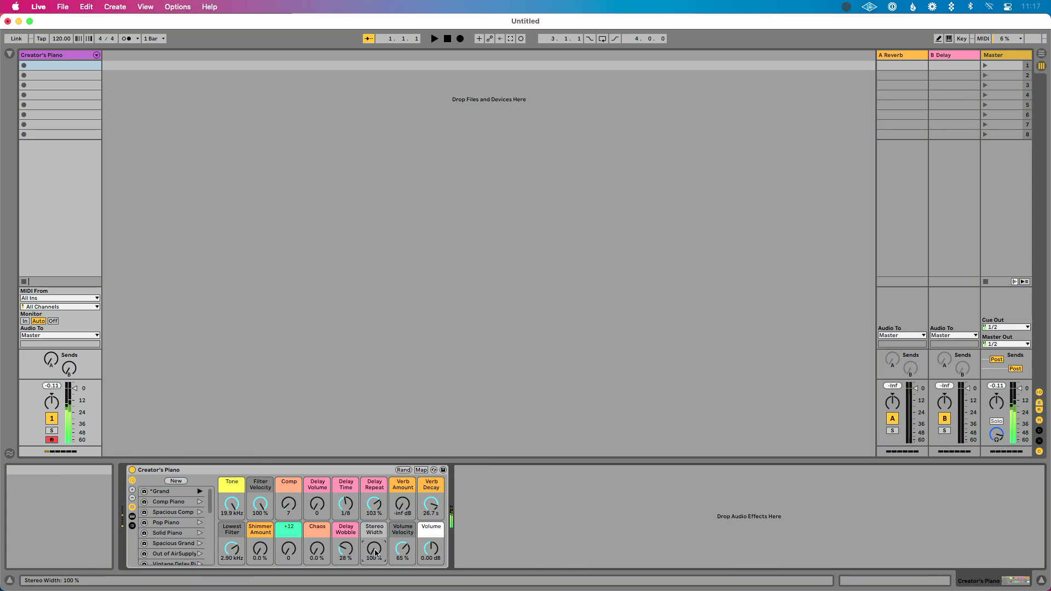
pyautogui.moveTo(374, 549)
pyautogui.mouseDown()
pyautogui.moveTo(374, 526)
pyautogui.moveTo(375, 554)
pyautogui.mouseUp()
pyautogui.moveTo(375, 554); pyautogui.dragTo(375, 569)
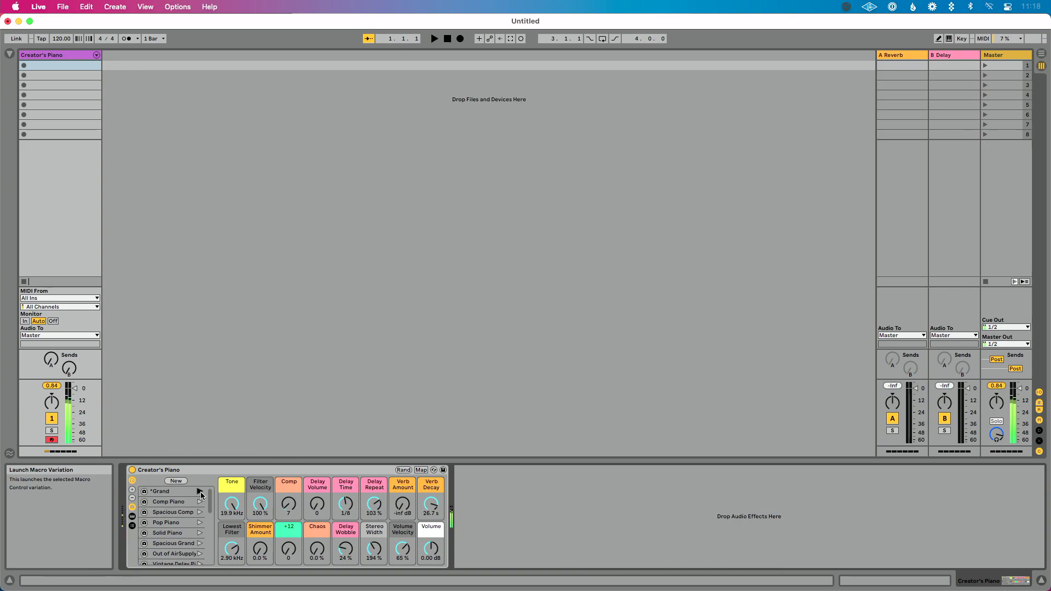
# Launch the Comp Piano variation and check whether the Volume macro is excluded from variations.
pyautogui.click(200, 501)
pyautogui.rightClick(431, 549)
pyautogui.press('Escape')
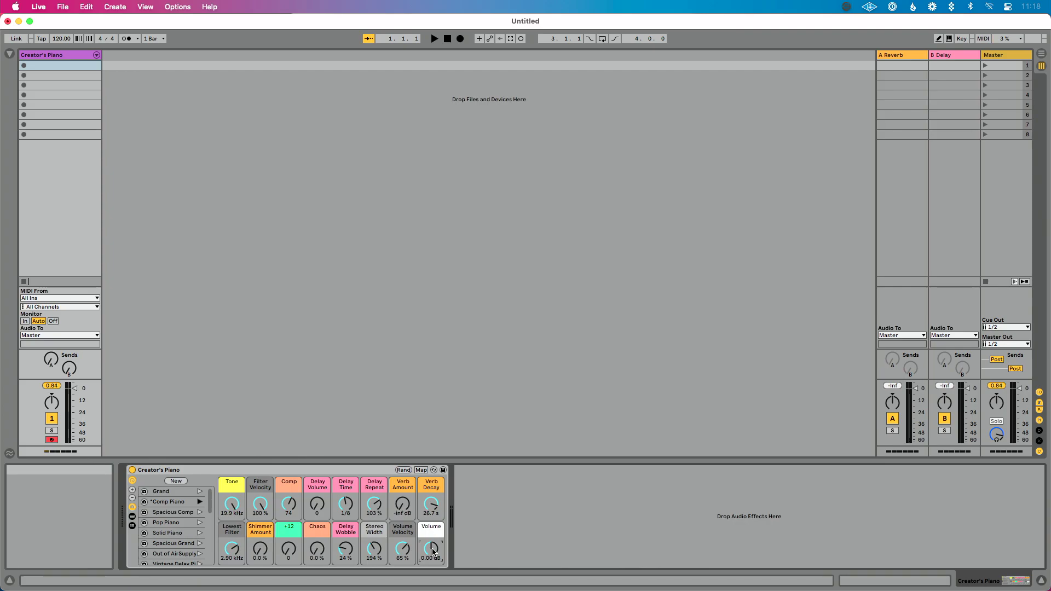
pyautogui.rightClick(433, 551)
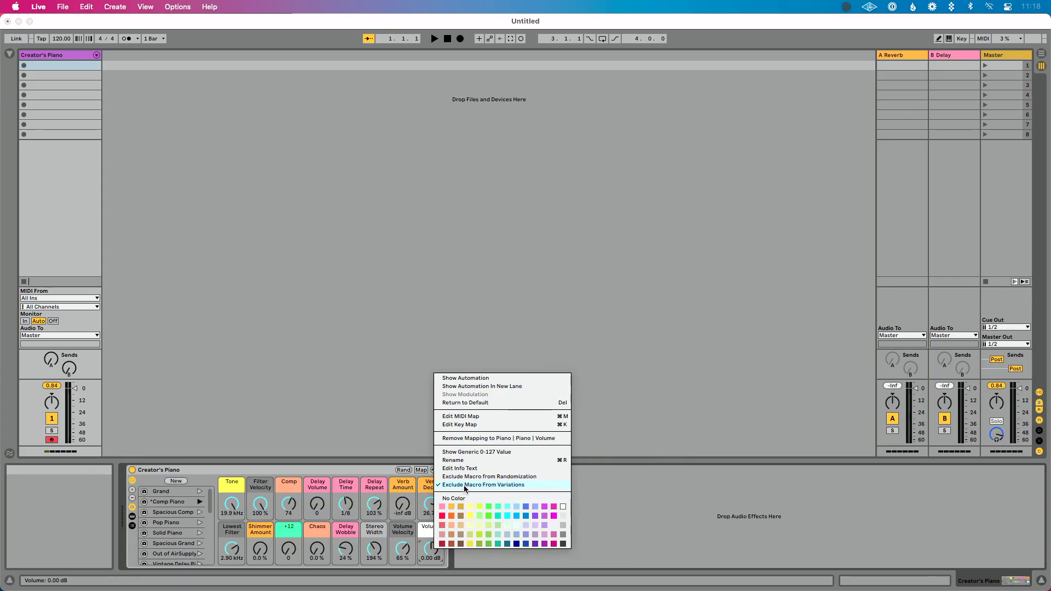
pyautogui.click(434, 558)
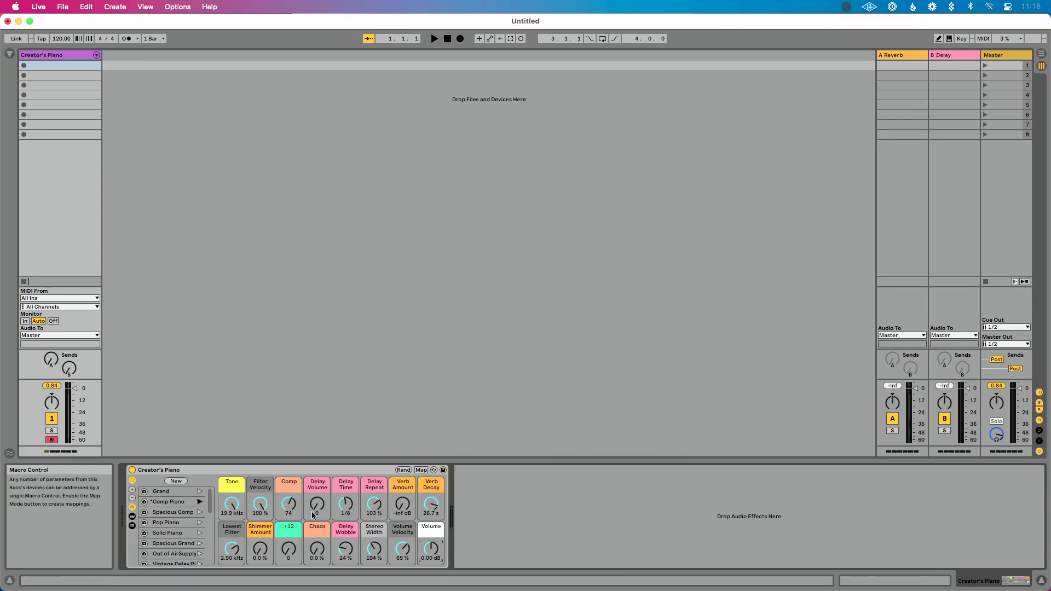
# Inspect the rack's device chain with the Glue Compressor unfolded, and hide the devices again.
pyautogui.click(133, 518)
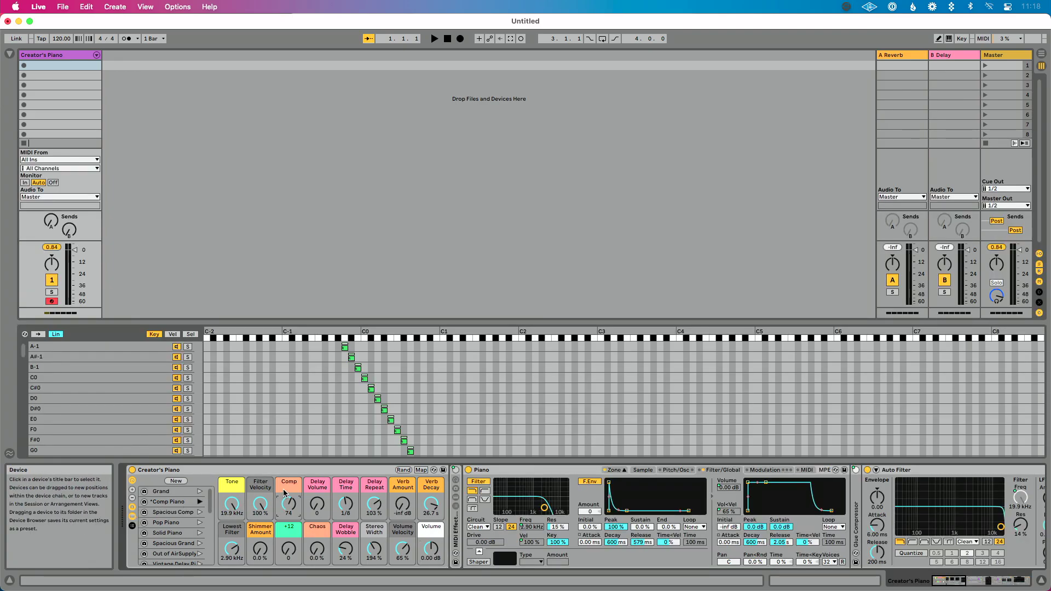
pyautogui.hscroll(10, 414, 499)
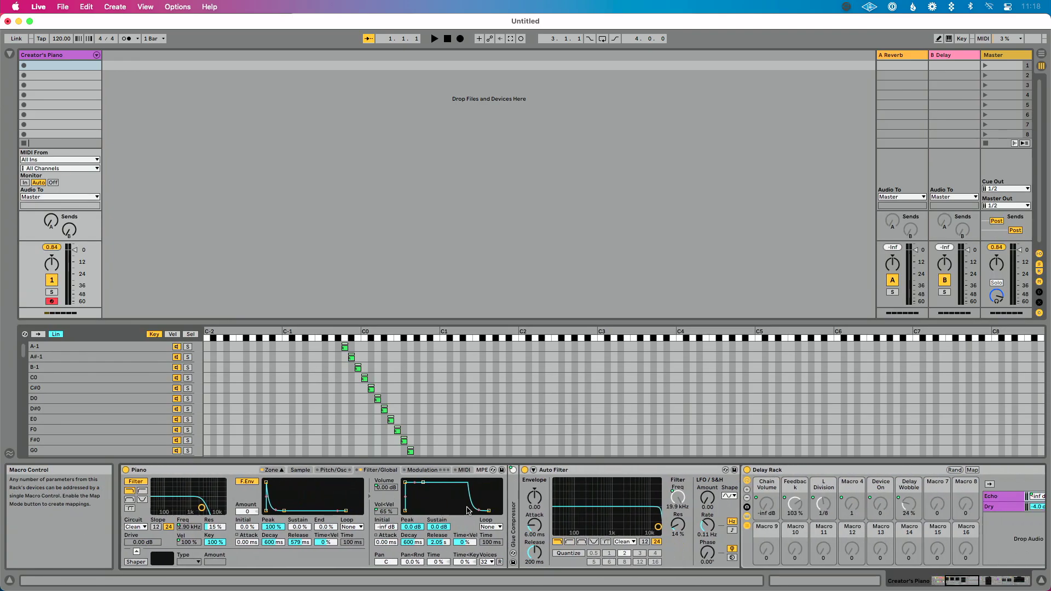
pyautogui.doubleClick(513, 514)
pyautogui.hscroll(3, 536, 519)
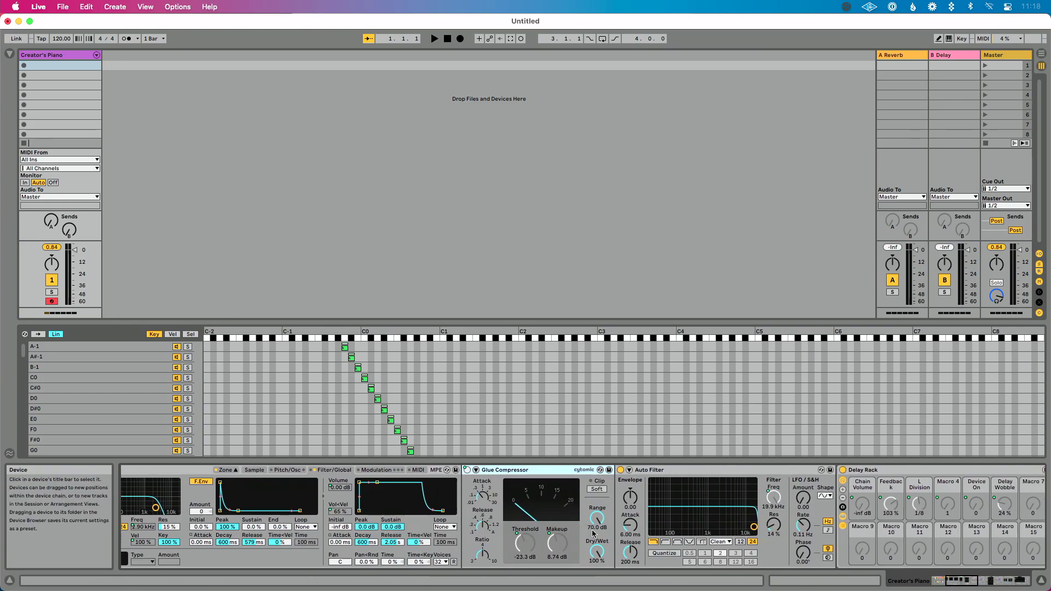
pyautogui.hscroll(-20, 559, 524)
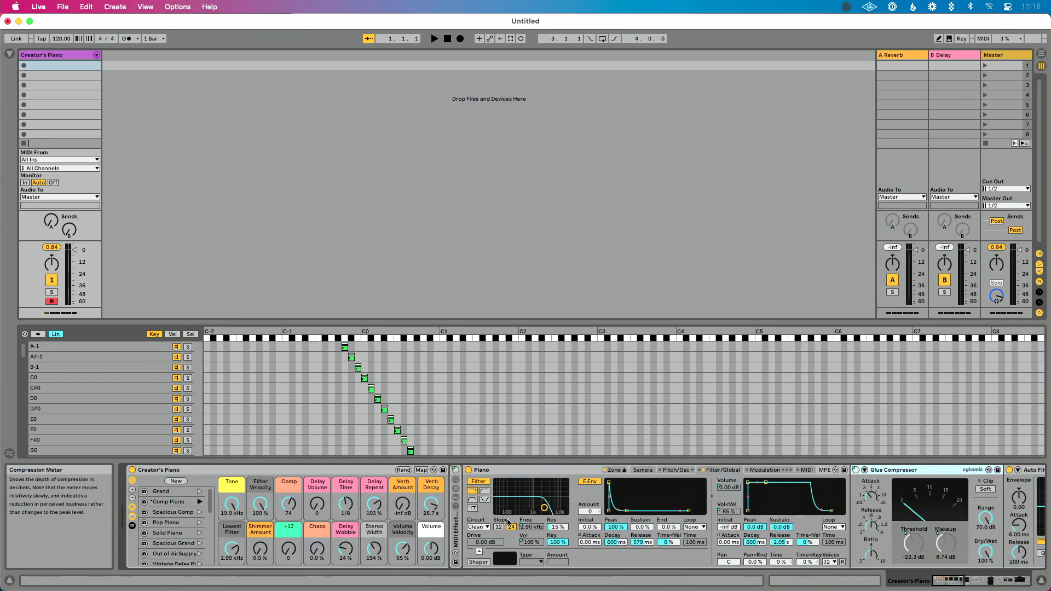
pyautogui.click(132, 516)
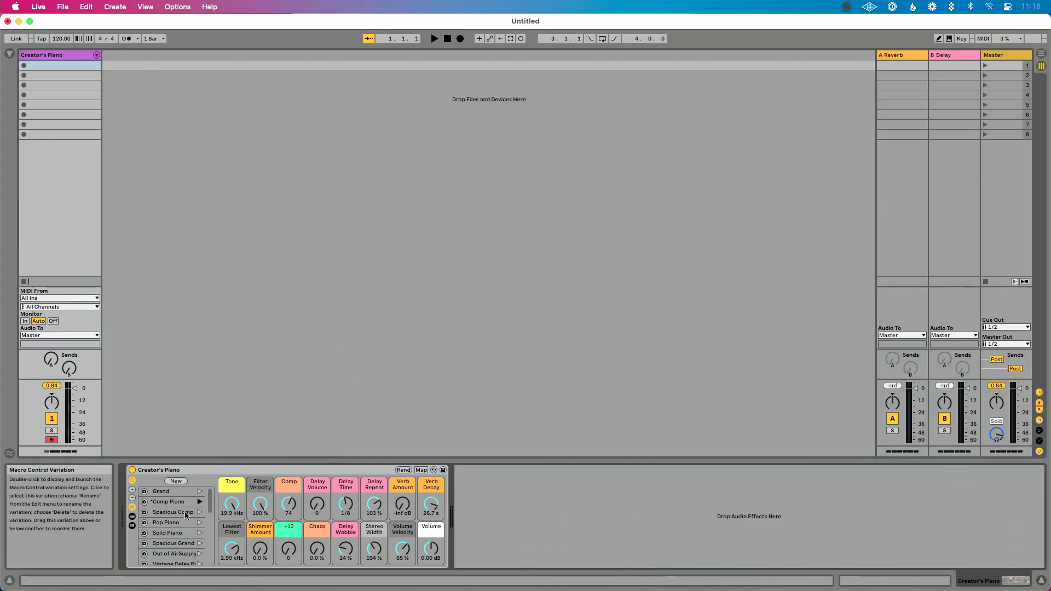
# Audition the Spacious Comp, Pop Piano, Solid Piano and Spacious Grand macro variations one after another.
pyautogui.click(198, 512)
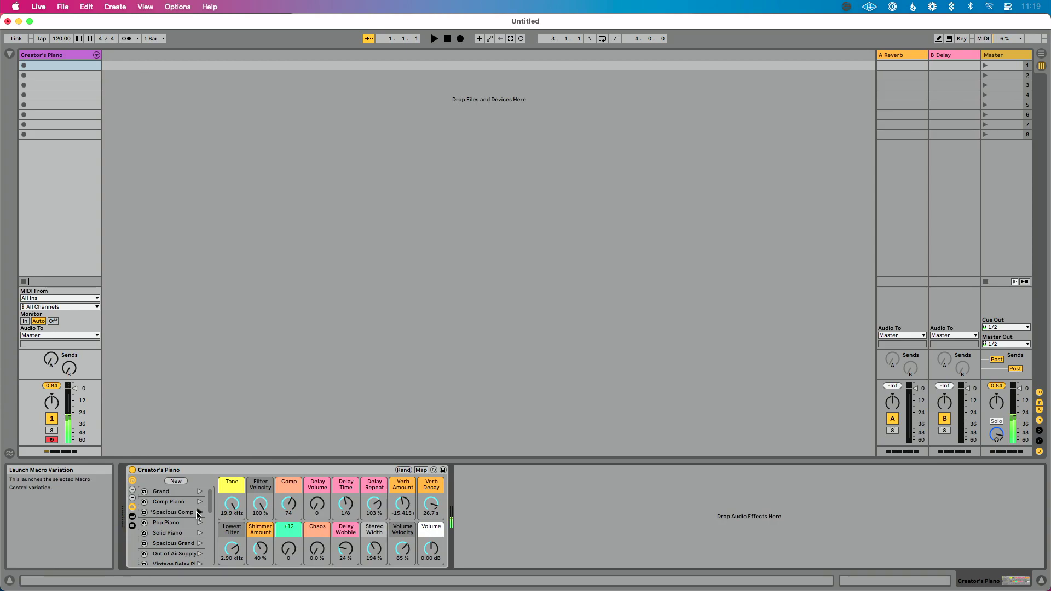
pyautogui.click(200, 522)
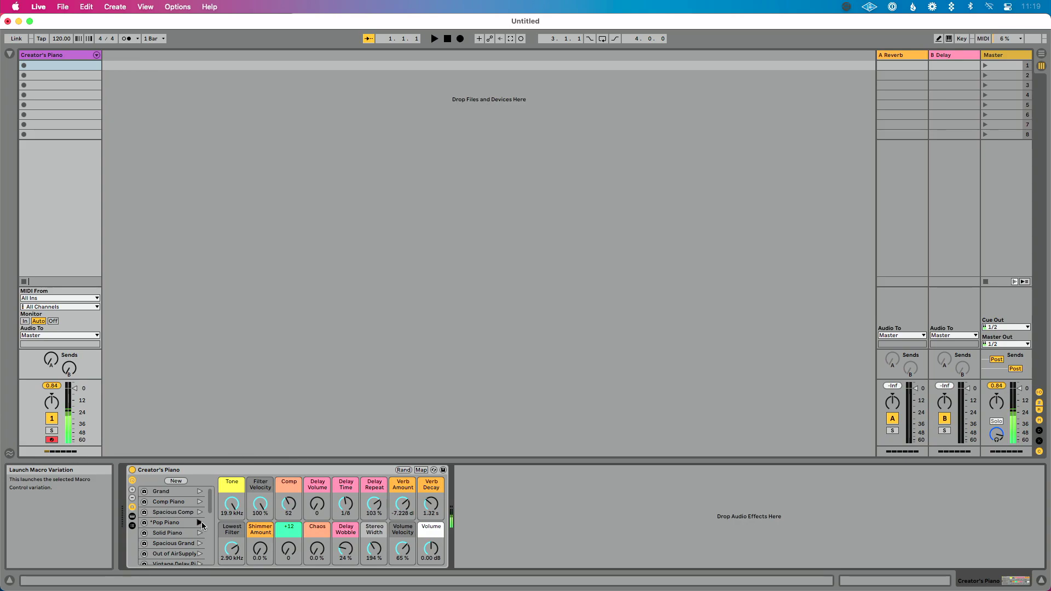
pyautogui.click(200, 533)
pyautogui.scroll(-1, 192, 532)
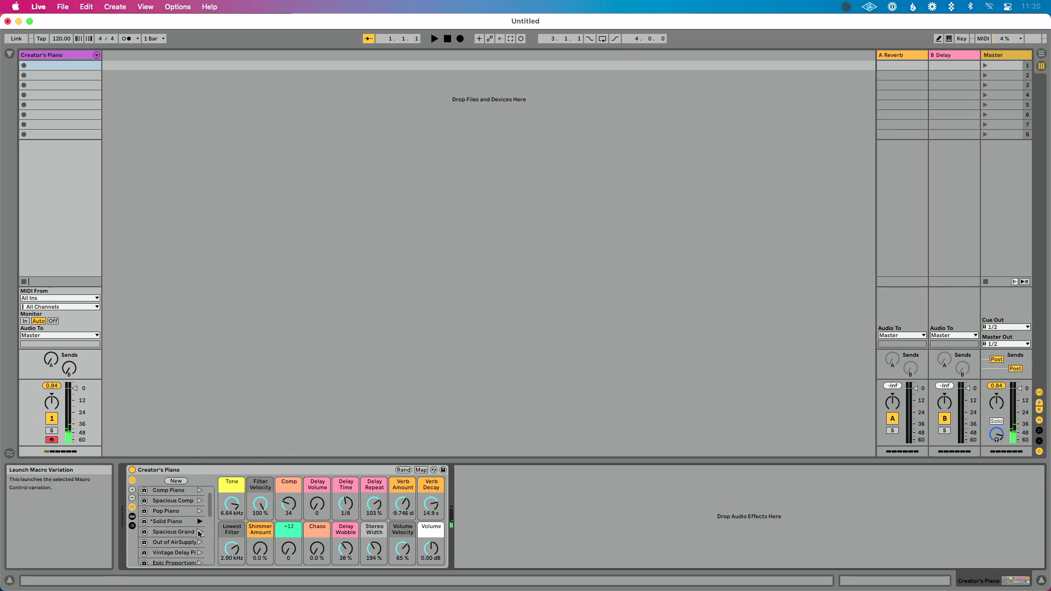
pyautogui.click(200, 532)
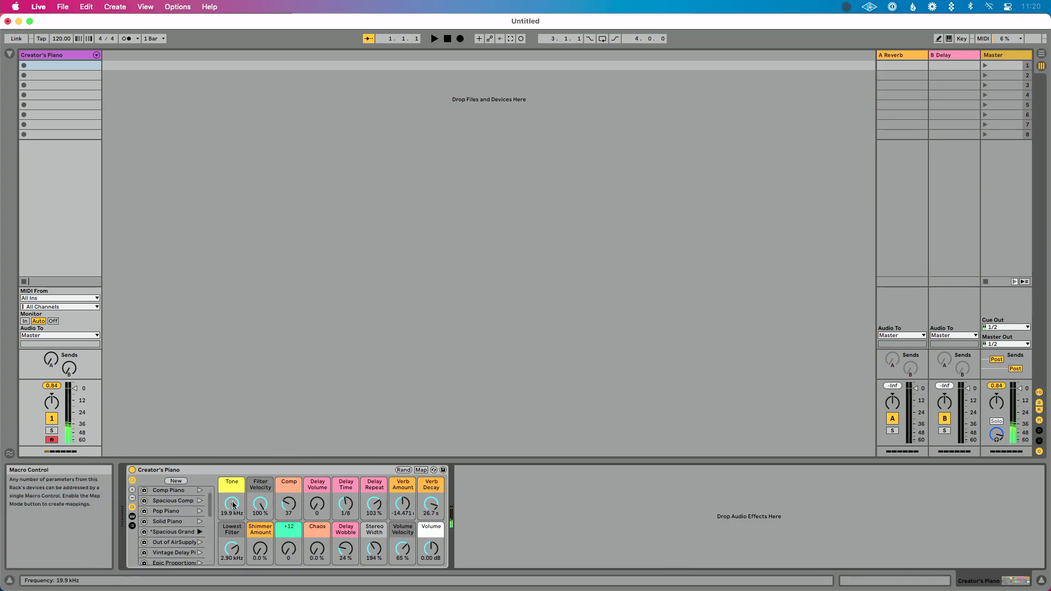
# Try lowering the Tone macro to about 863 Hz, check its variation option, and restore it to 19.9 kHz.
pyautogui.moveTo(232, 504); pyautogui.dragTo(233, 550)
pyautogui.rightClick(233, 504)
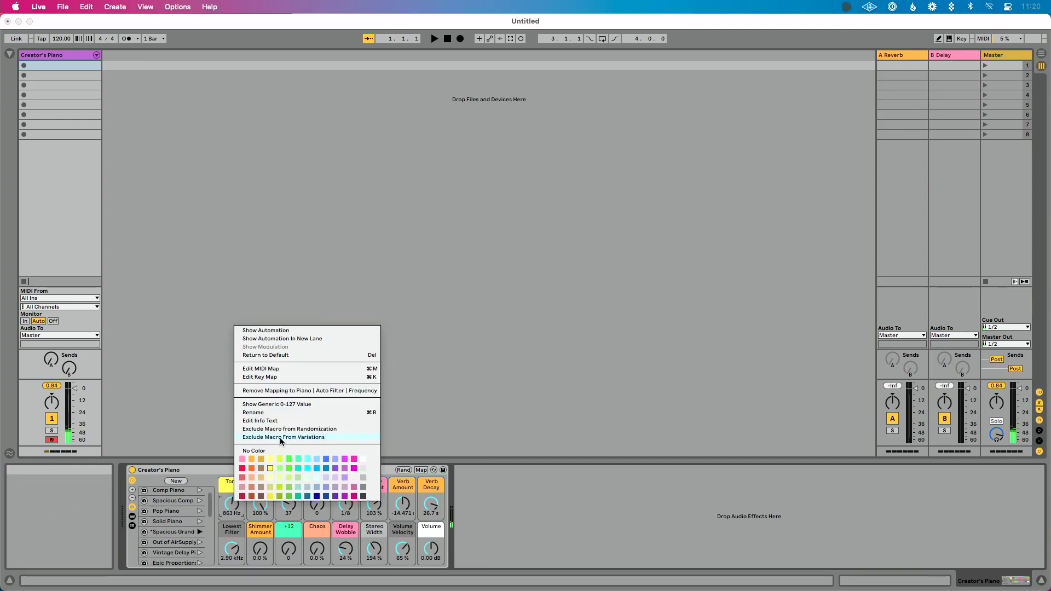
pyautogui.click(233, 502)
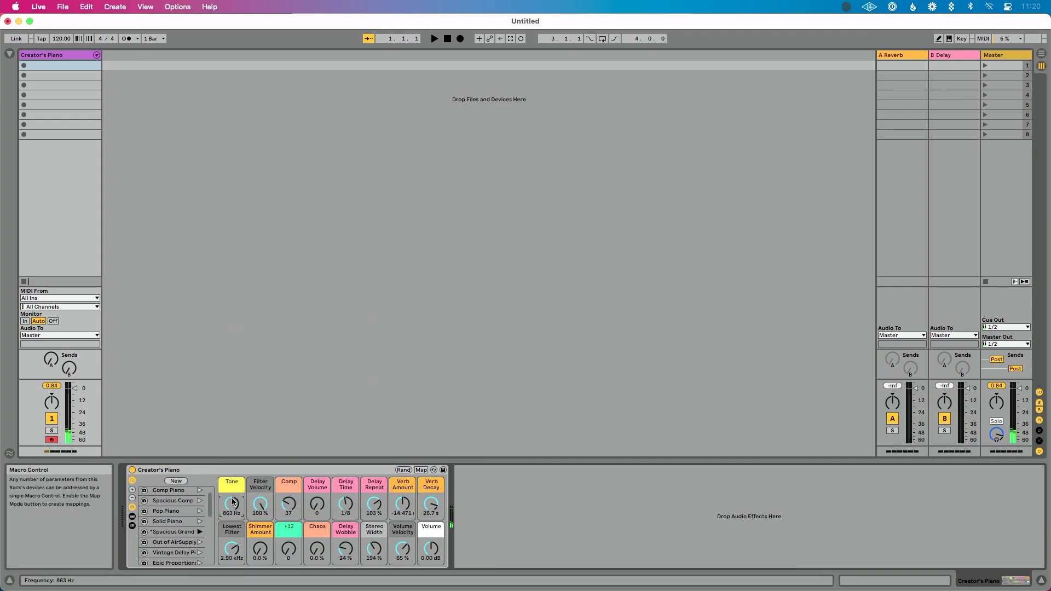
pyautogui.moveTo(232, 502); pyautogui.dragTo(233, 466)
# Audition the Out of AirSupply variation followed by the Vintage Delay variation.
pyautogui.click(200, 542)
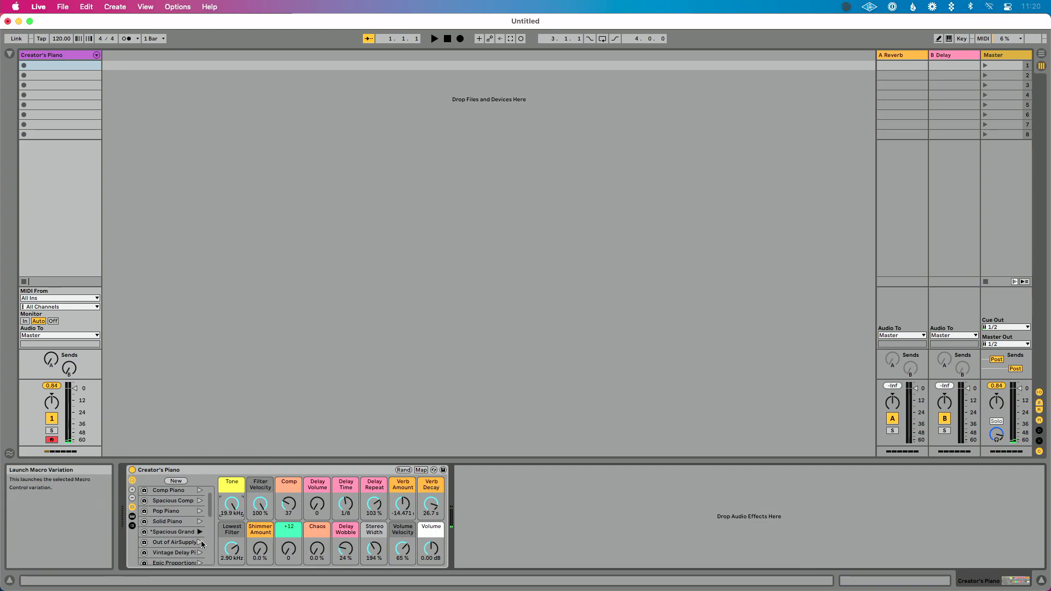
pyautogui.scroll(-1, 172, 533)
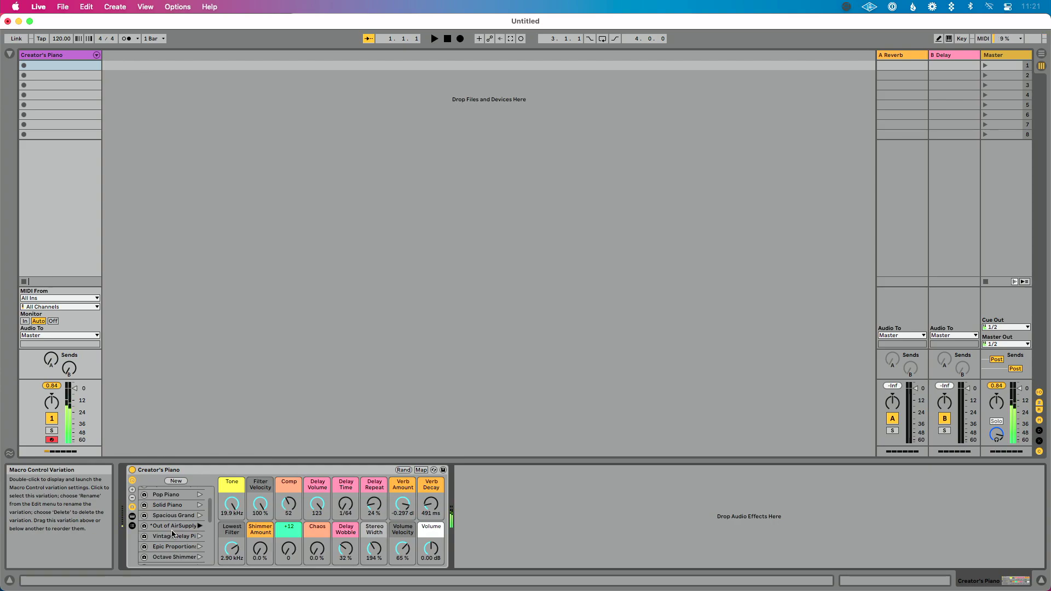
pyautogui.click(199, 537)
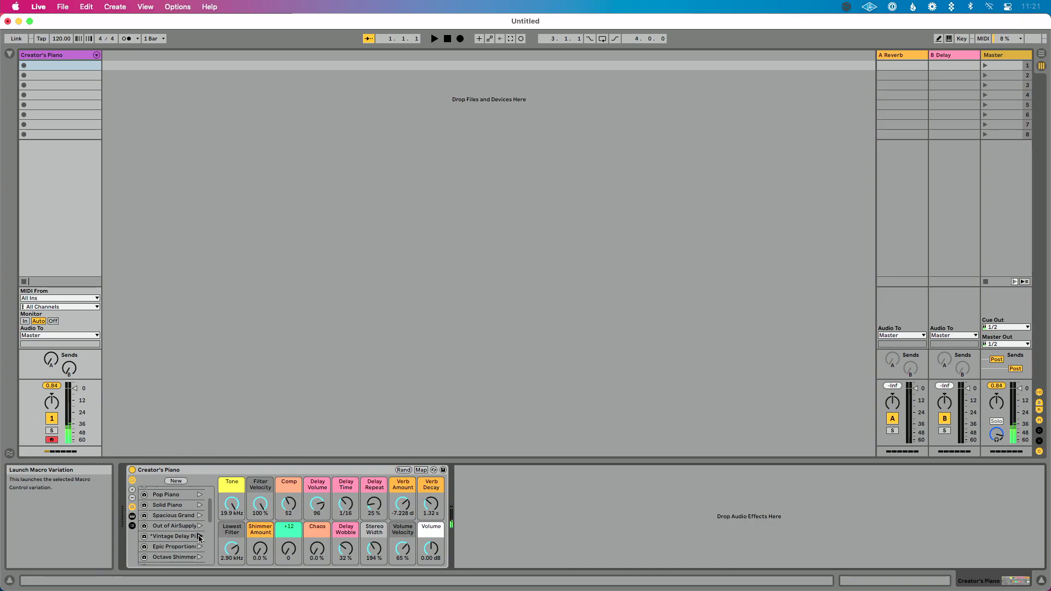
# Set Tone to about 2.88 kHz, Delay Volume to about 67 and Verb Amount to about 1.6 dB.
pyautogui.moveTo(231, 504); pyautogui.dragTo(232, 520)
pyautogui.moveTo(317, 503); pyautogui.dragTo(317, 512)
pyautogui.moveTo(402, 504); pyautogui.dragTo(402, 497)
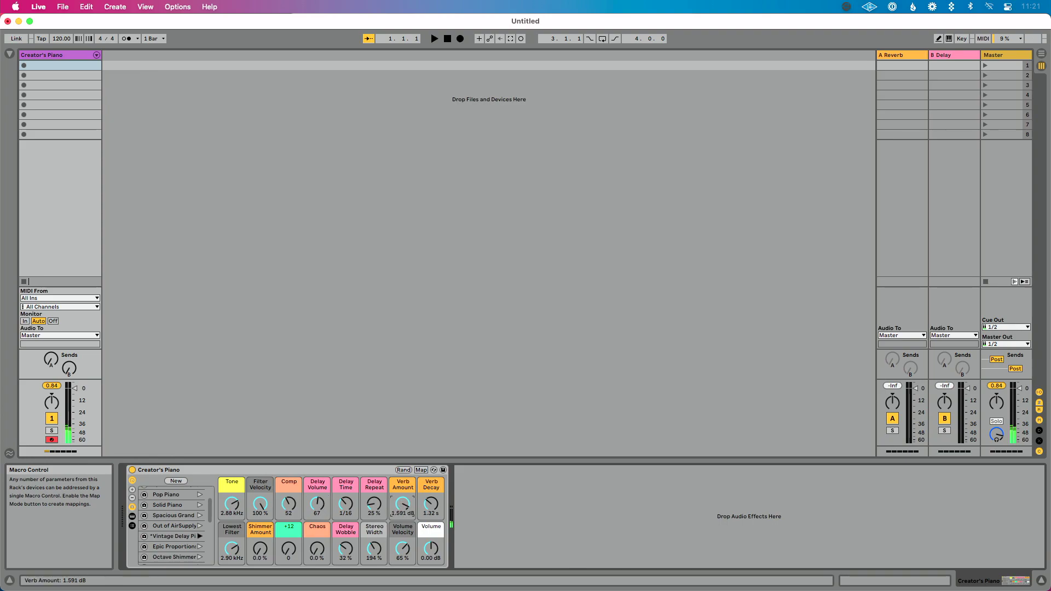
# Store the current macro settings as a new variation named "Verby Vibe".
pyautogui.scroll(-6, 176, 523)
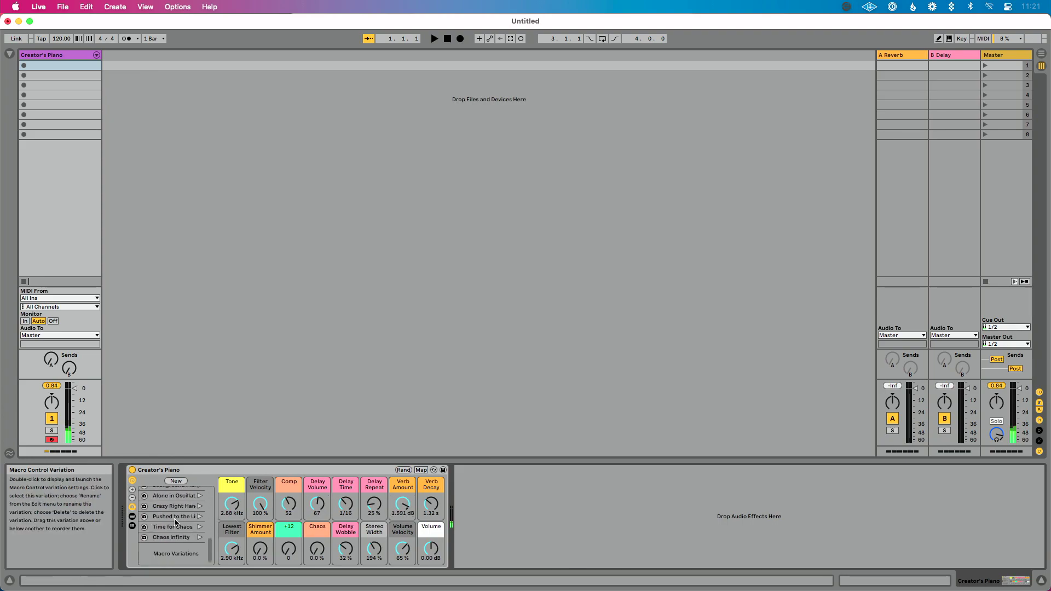
pyautogui.click(176, 480)
pyautogui.write('Very')
pyautogui.press('BackSpace')
pyautogui.press('BackSpace')
pyautogui.write('by Vibe')
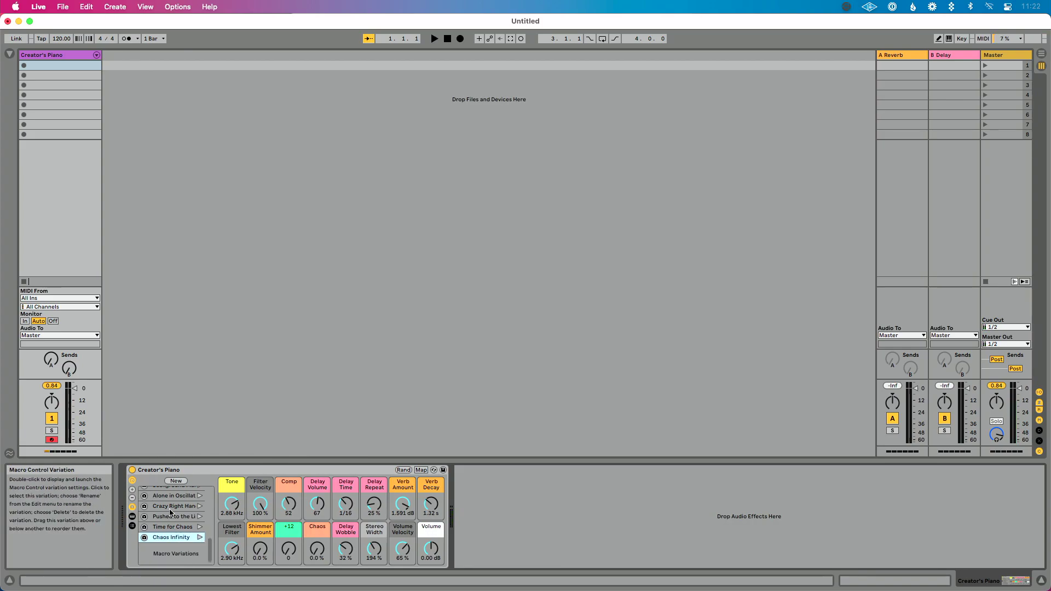
# Launch the Epic Proportions variation to audition it, followed by the Octave Shimmer variation.
pyautogui.scroll(3, 178, 534)
pyautogui.click(179, 520)
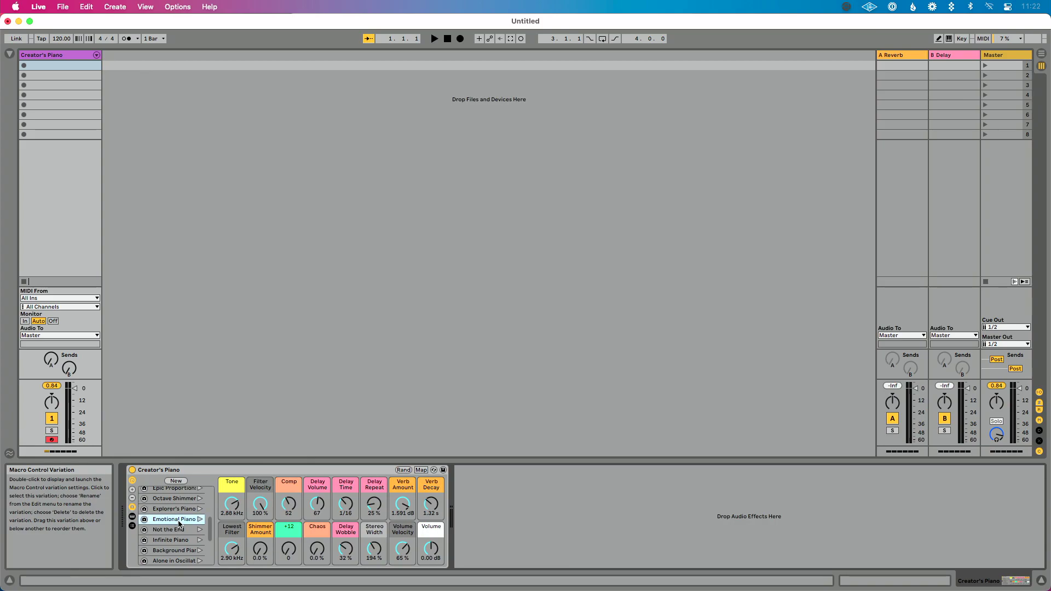
pyautogui.scroll(3, 179, 523)
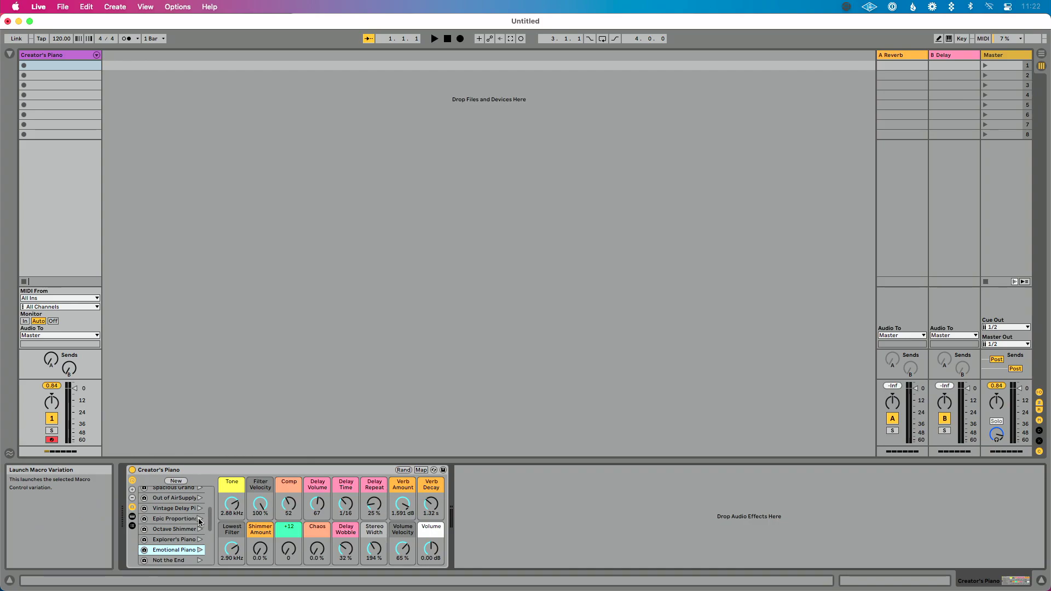
pyautogui.click(199, 519)
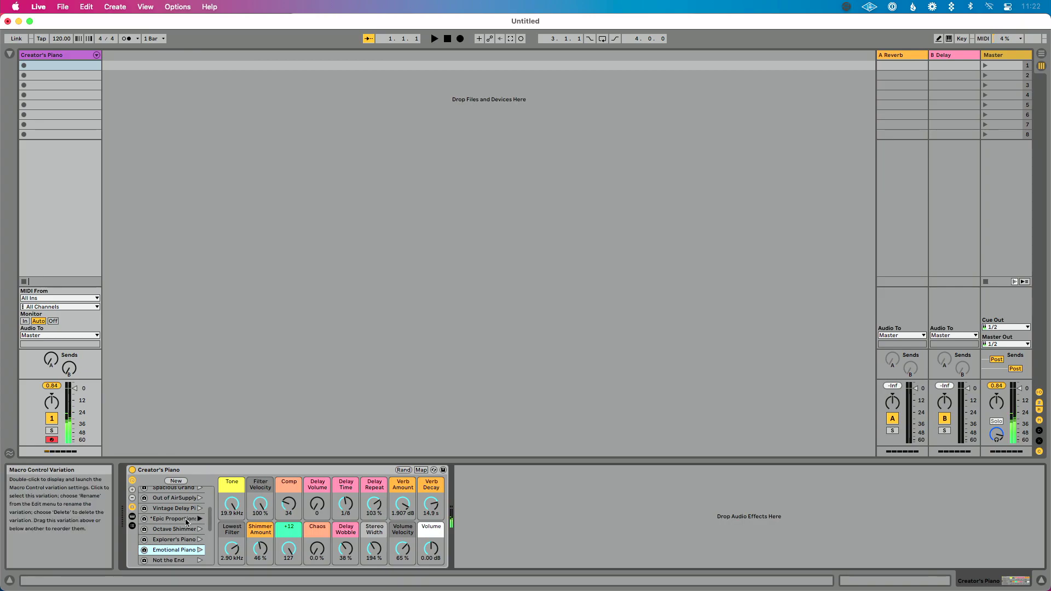
pyautogui.click(185, 529)
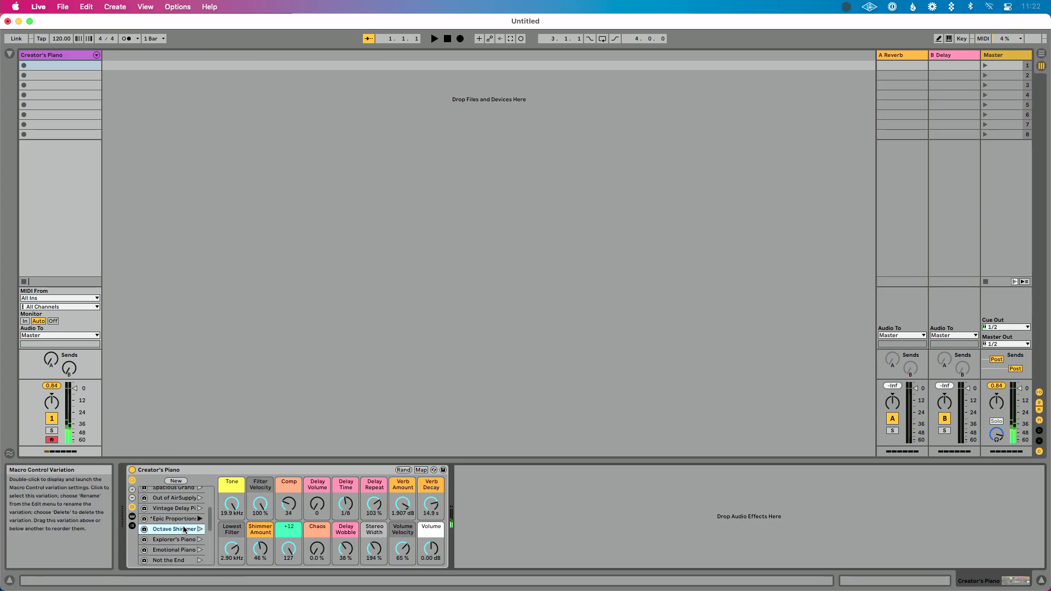
pyautogui.click(199, 529)
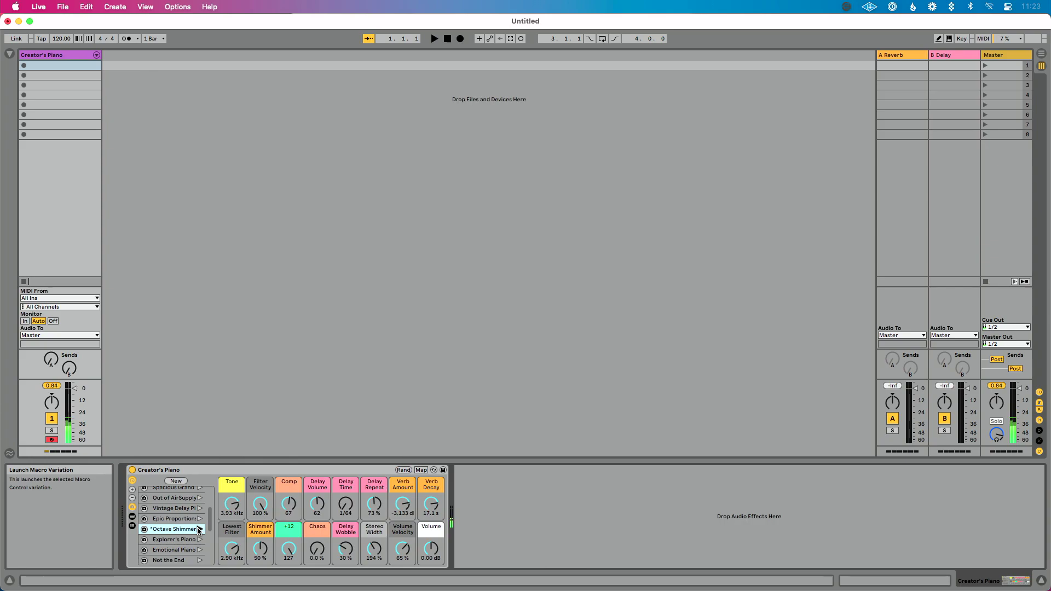
# Launch the Explorer's Piano variation and set its Shimmer Amount to 0.0 %.
pyautogui.click(185, 540)
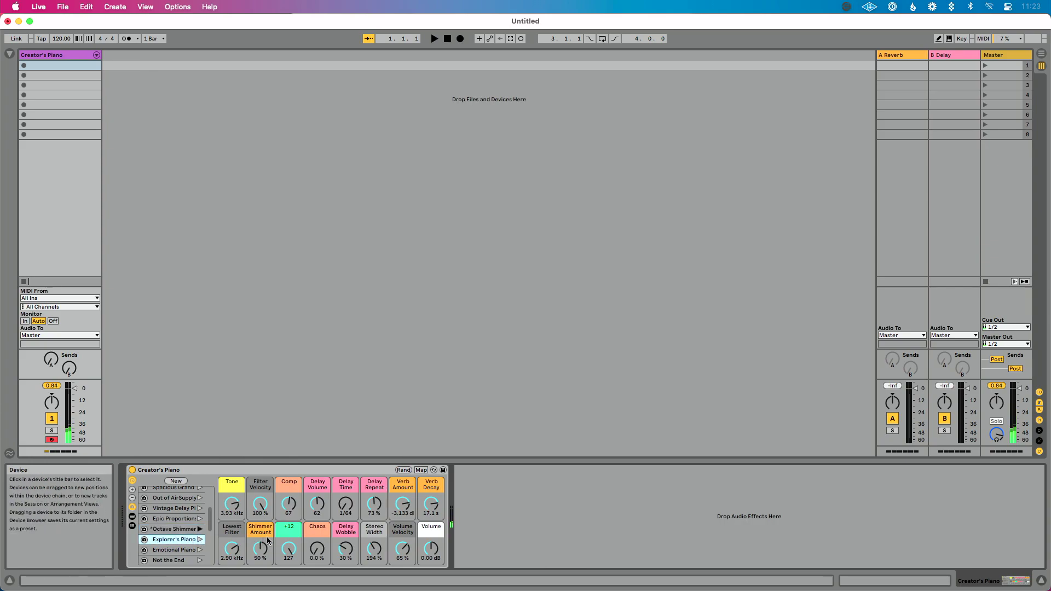
pyautogui.click(200, 540)
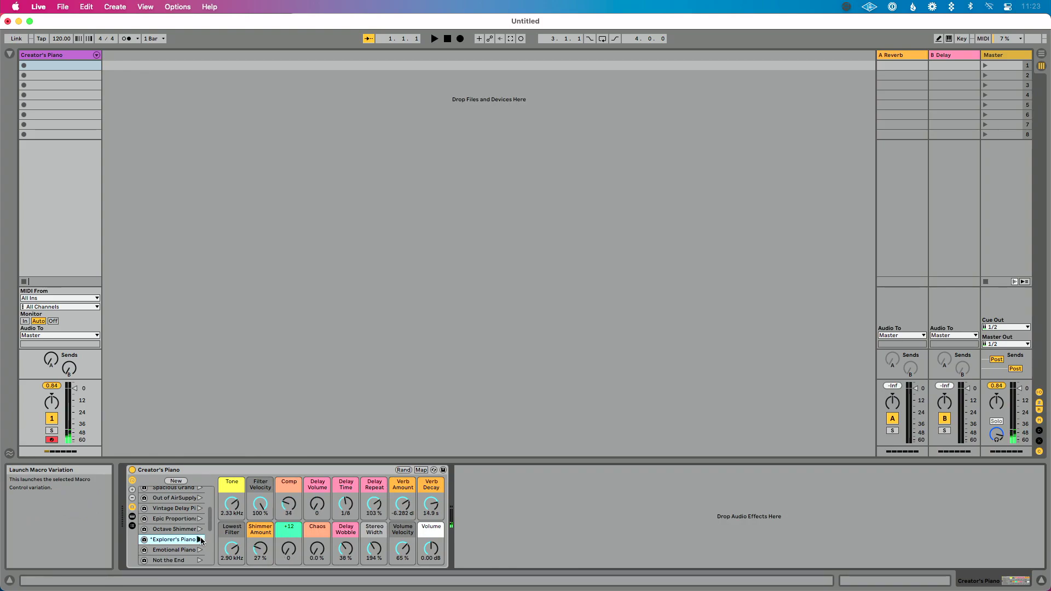
pyautogui.scroll(-2, 177, 535)
pyautogui.scroll(-1, 177, 536)
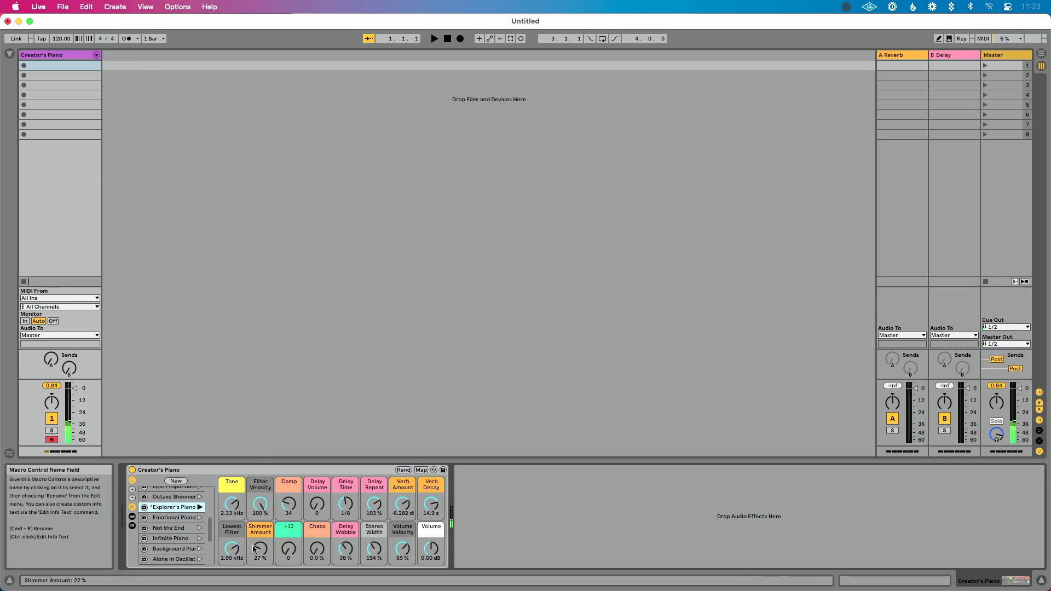
pyautogui.moveTo(259, 549); pyautogui.dragTo(259, 580)
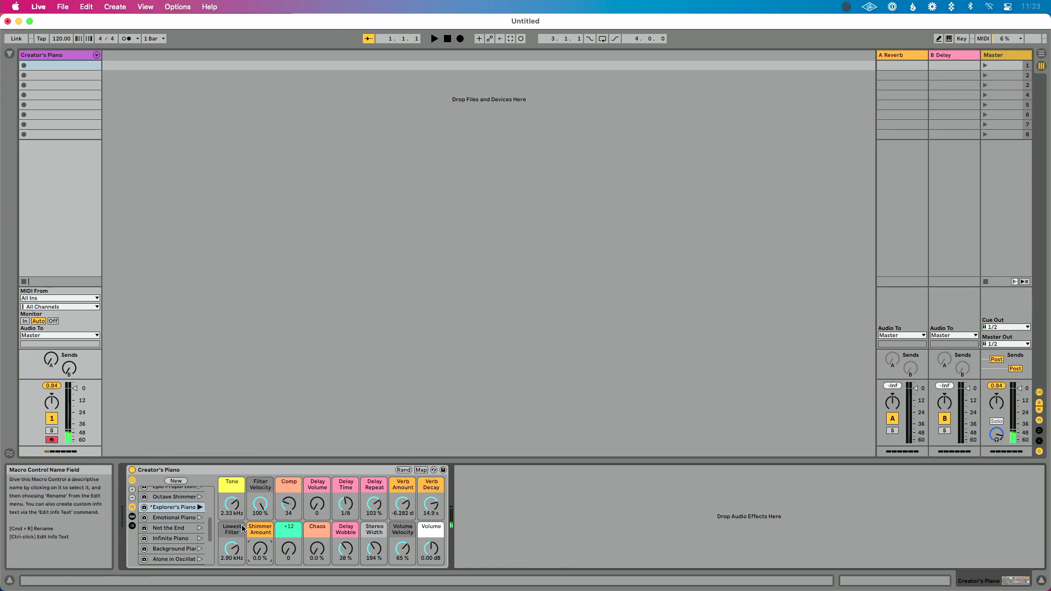
# Audition the Emotional Piano variation followed by the Not the End variation.
pyautogui.click(199, 518)
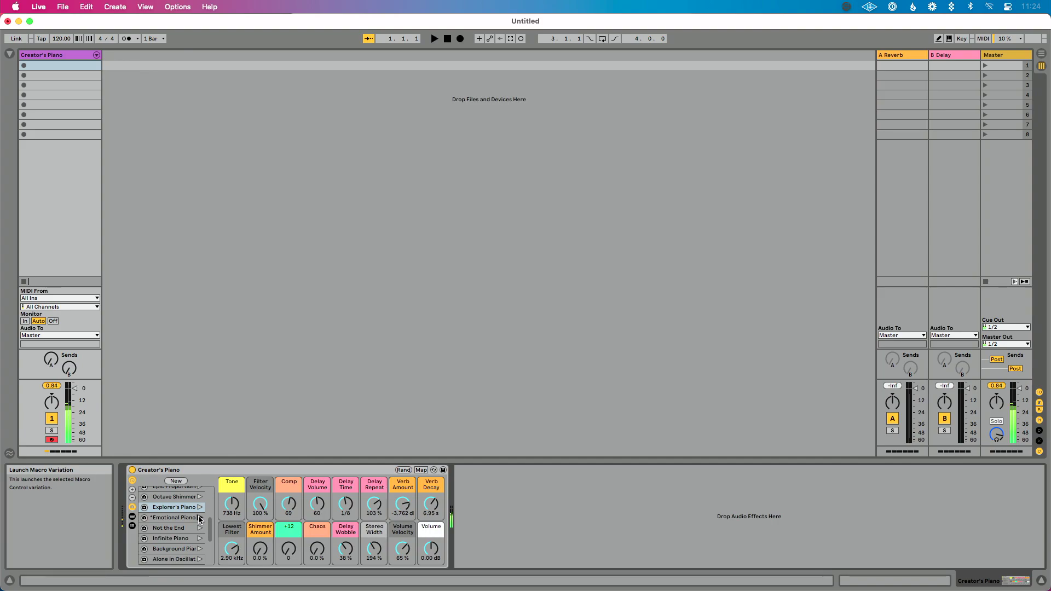
pyautogui.click(199, 517)
pyautogui.click(200, 528)
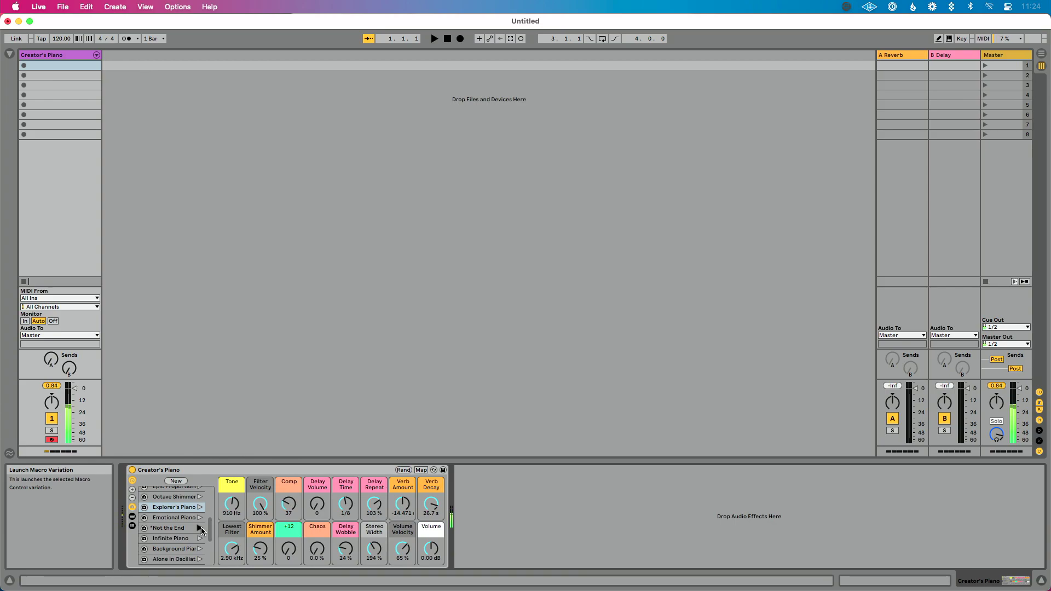
# Launch the Infinite Piano variation to audition it, followed by the Grand variation.
pyautogui.click(186, 538)
pyautogui.scroll(-1, 186, 539)
pyautogui.click(200, 534)
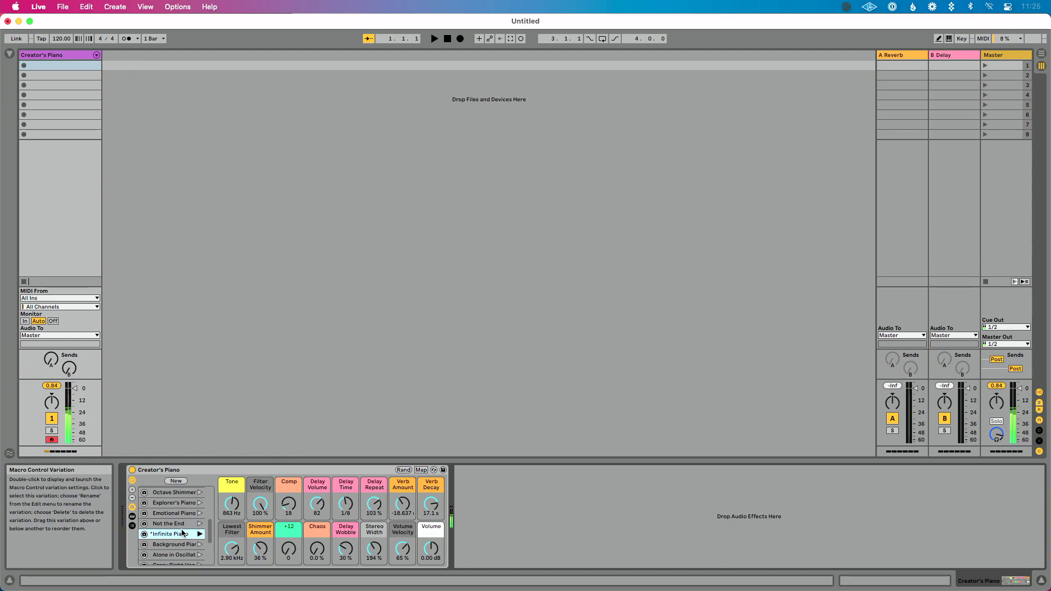
pyautogui.scroll(5, 182, 532)
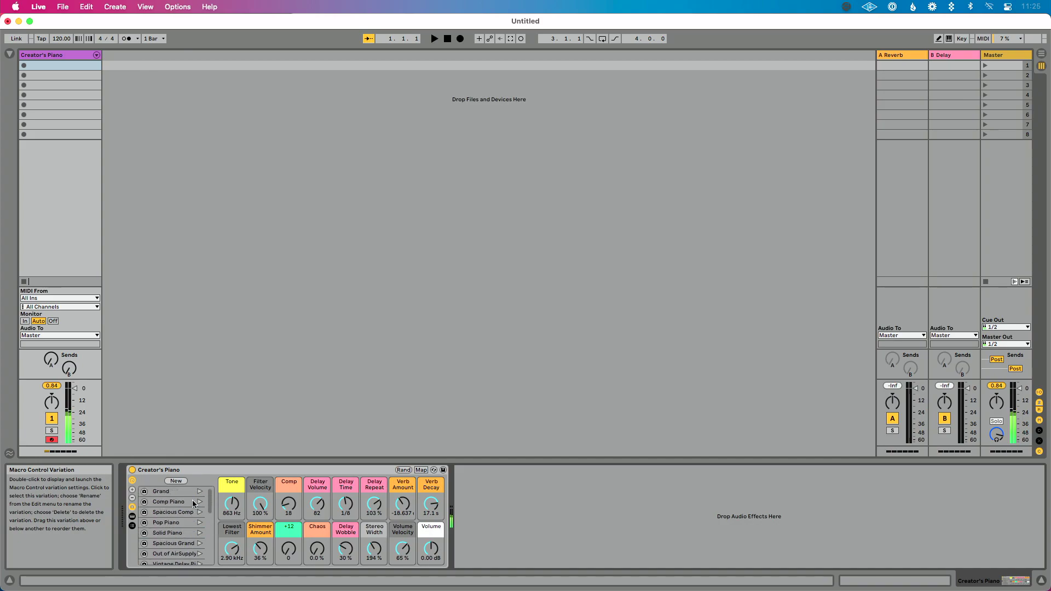
pyautogui.click(200, 491)
# Select and launch the Background Piano variation to audition it.
pyautogui.scroll(-5, 181, 518)
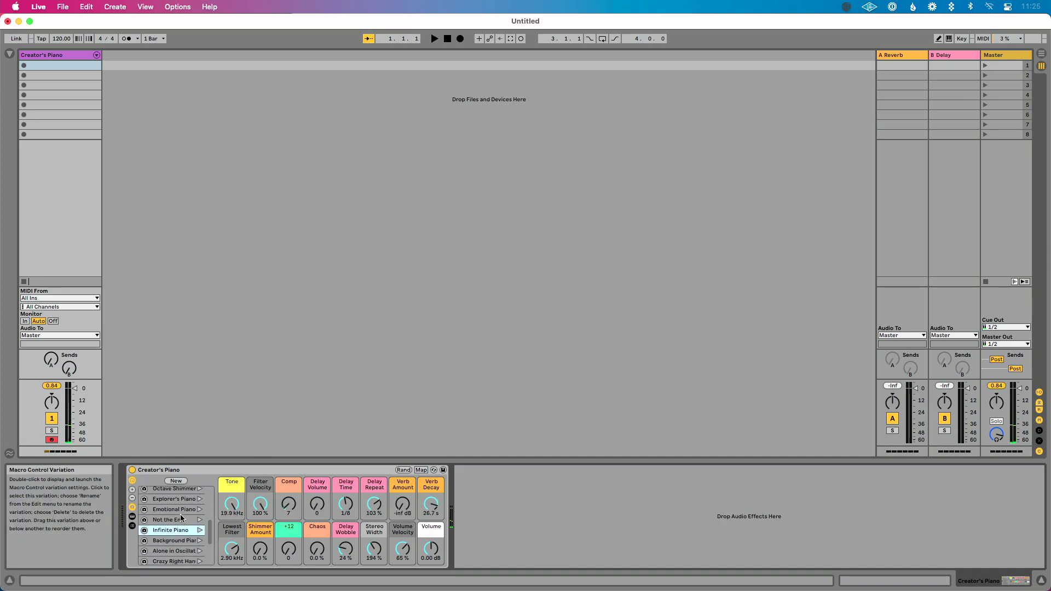
pyautogui.click(181, 541)
pyautogui.click(200, 540)
pyautogui.scroll(-1, 185, 535)
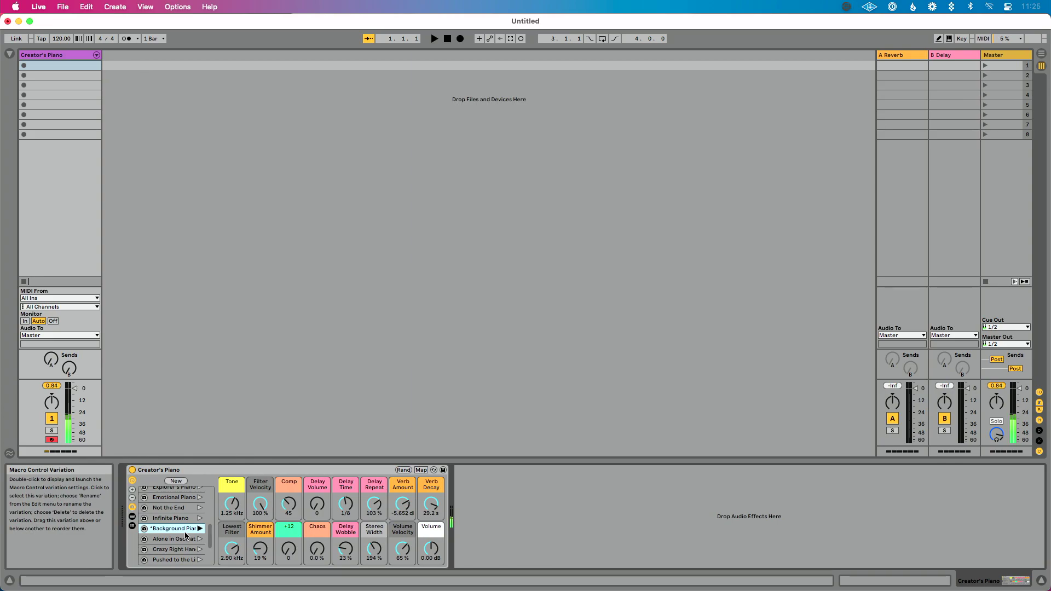
pyautogui.scroll(5, 185, 535)
pyautogui.scroll(2, 183, 529)
pyautogui.scroll(-6, 182, 529)
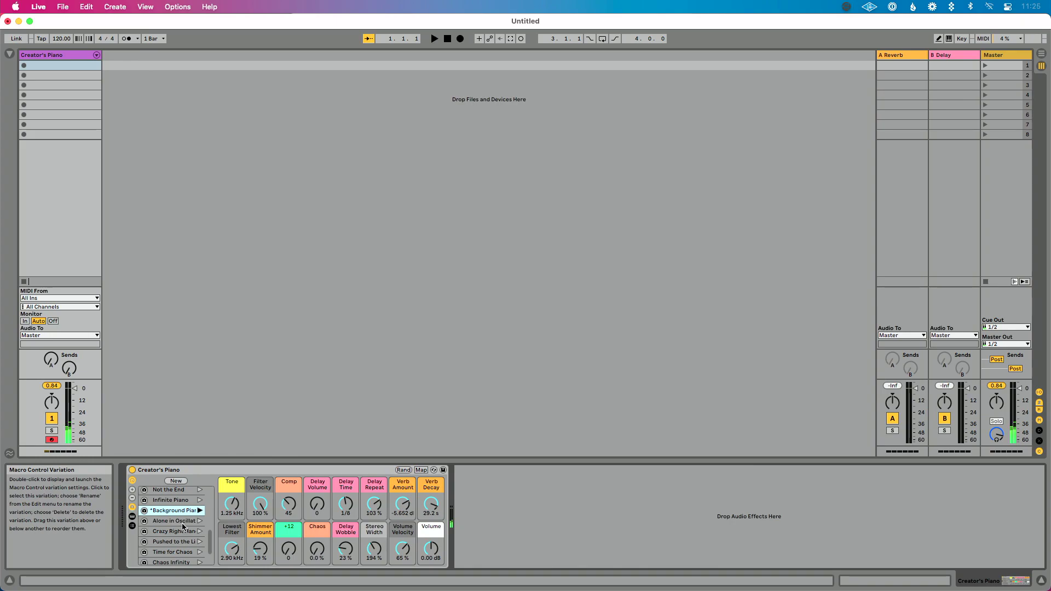
# Launch the "Alone in Oscillat…" macro variation to audition it.
pyautogui.click(183, 523)
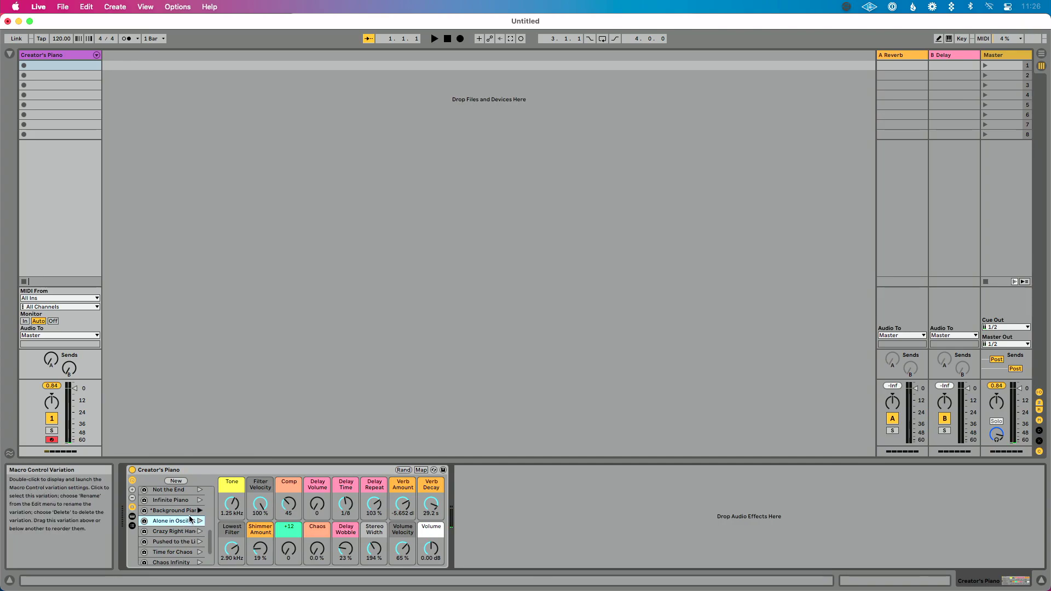
pyautogui.click(190, 512)
pyautogui.click(190, 521)
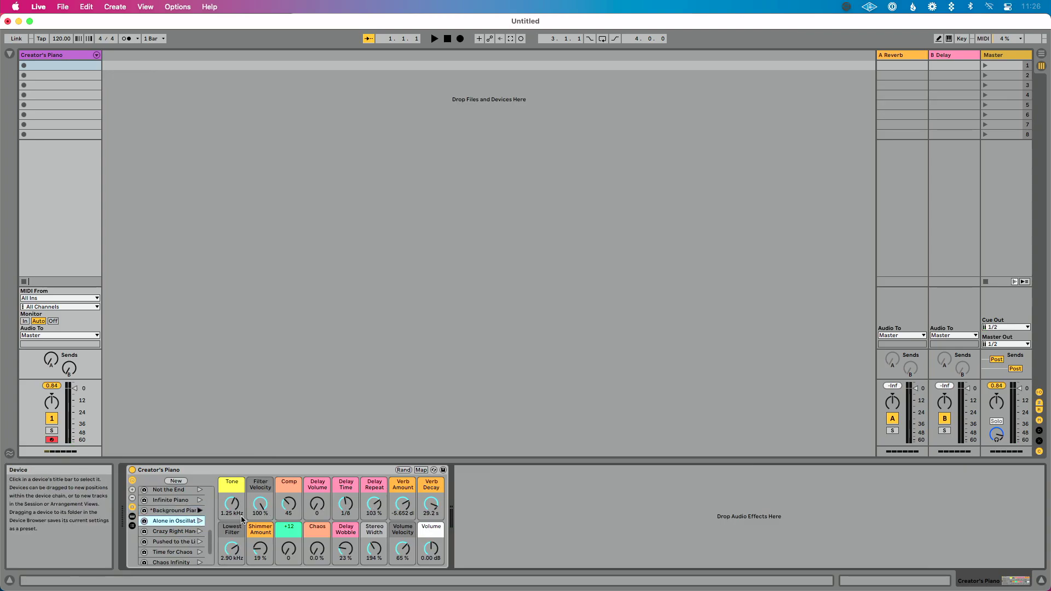
pyautogui.click(199, 521)
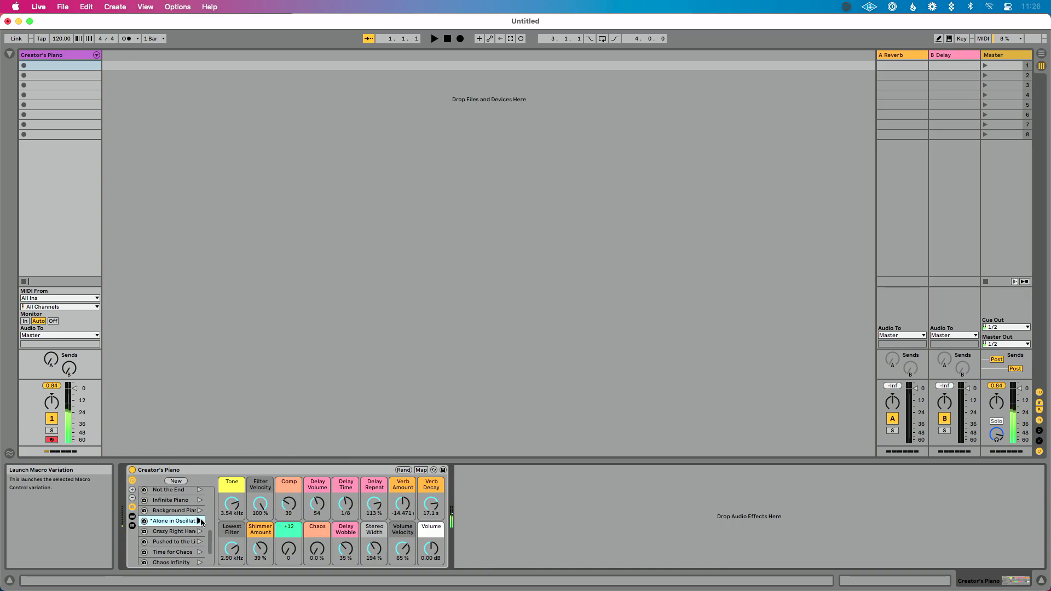
# Set Delay Repeat to about 45 %, Delay Volume to about 33, Shimmer Amount to about 9.4 % and Delay Wobble to about 19 %.
pyautogui.moveTo(374, 503); pyautogui.dragTo(374, 533)
pyautogui.moveTo(317, 504); pyautogui.dragTo(317, 517)
pyautogui.moveTo(265, 547); pyautogui.dragTo(265, 560)
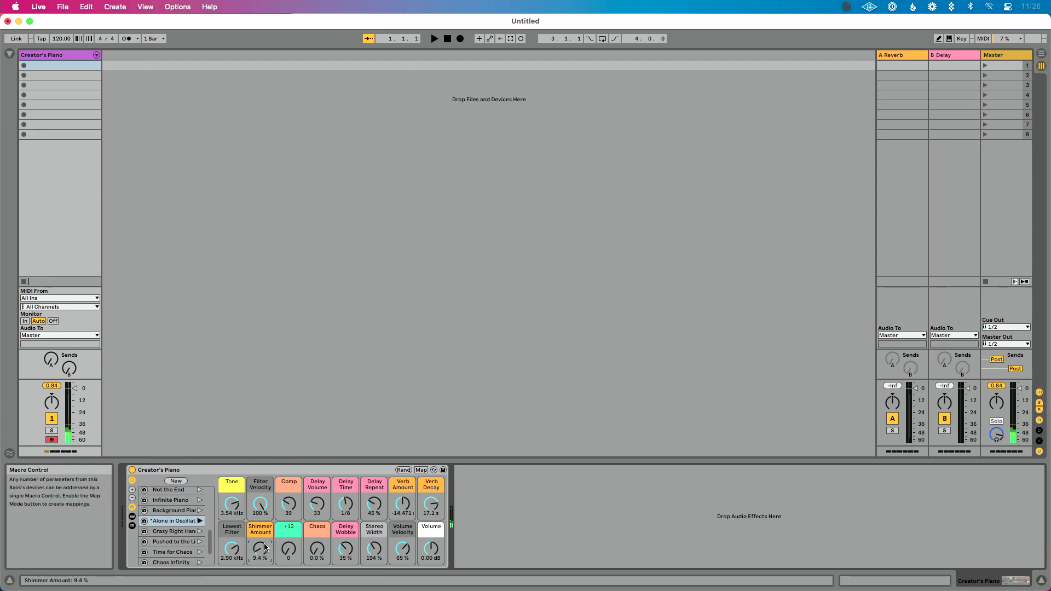
pyautogui.moveTo(343, 547); pyautogui.dragTo(344, 554)
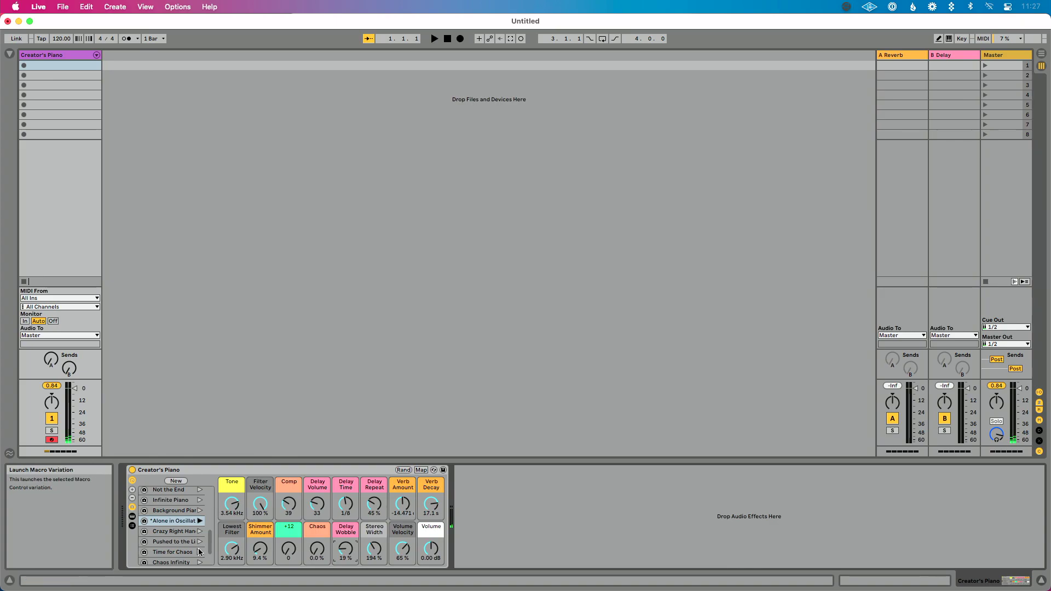
# Audition the Crazy Right Hand variation followed by the Comp Piano variation.
pyautogui.scroll(-3, 180, 533)
pyautogui.click(177, 509)
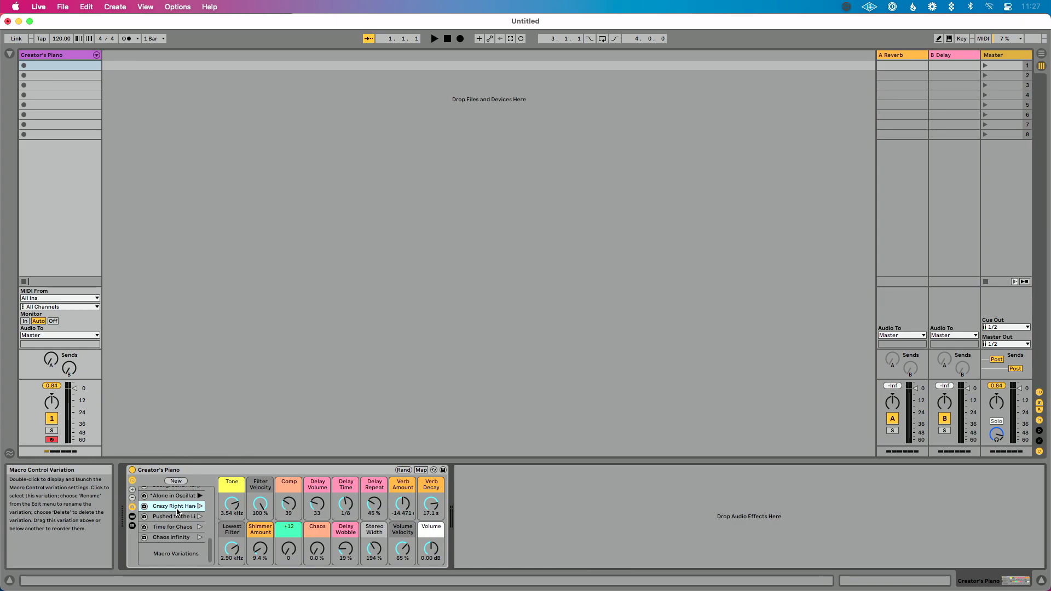
pyautogui.click(200, 506)
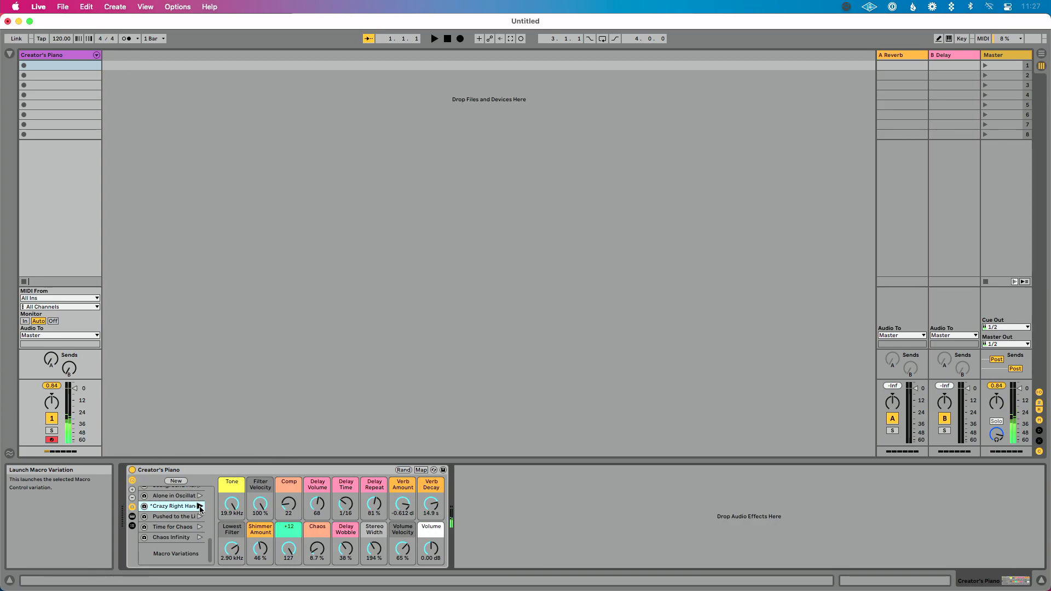
pyautogui.click(201, 507)
pyautogui.scroll(5, 200, 509)
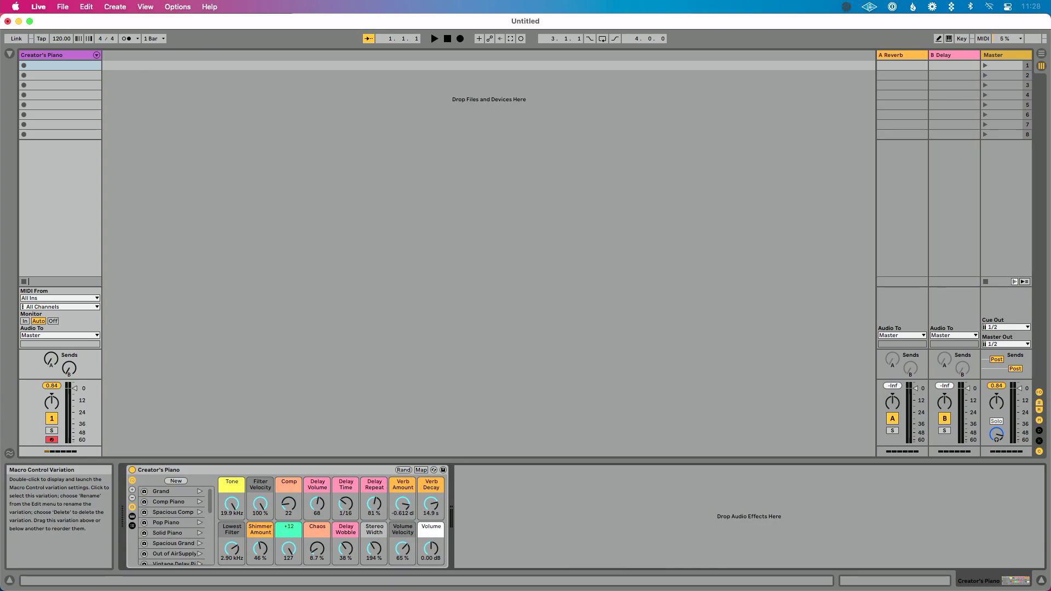
pyautogui.click(200, 502)
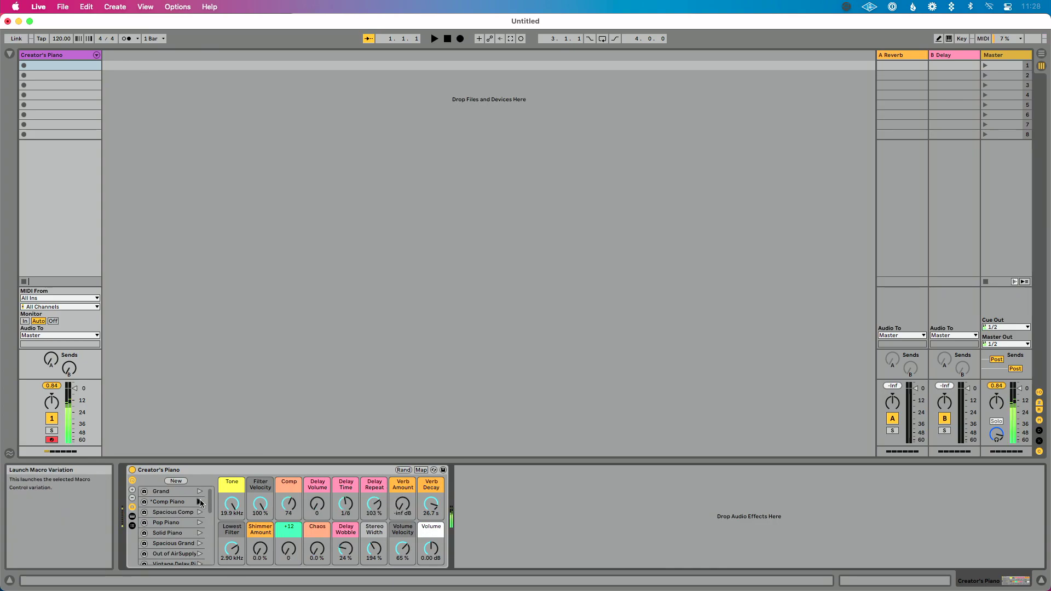
# Select and launch the "Pushed to the Li…" macro variation to audition it.
pyautogui.scroll(-5, 175, 503)
pyautogui.click(174, 505)
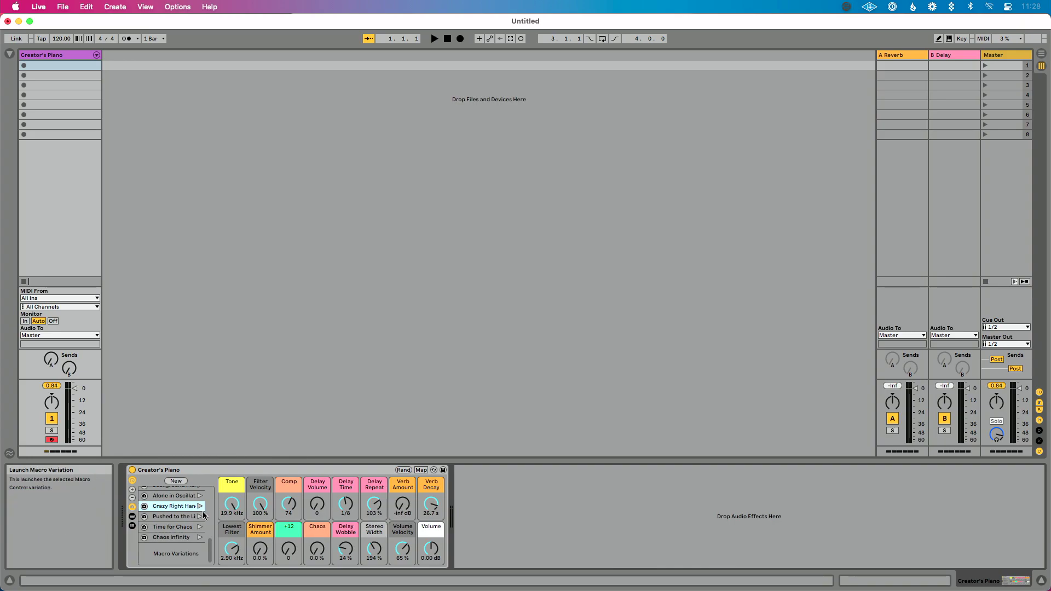
pyautogui.click(200, 516)
pyautogui.click(186, 518)
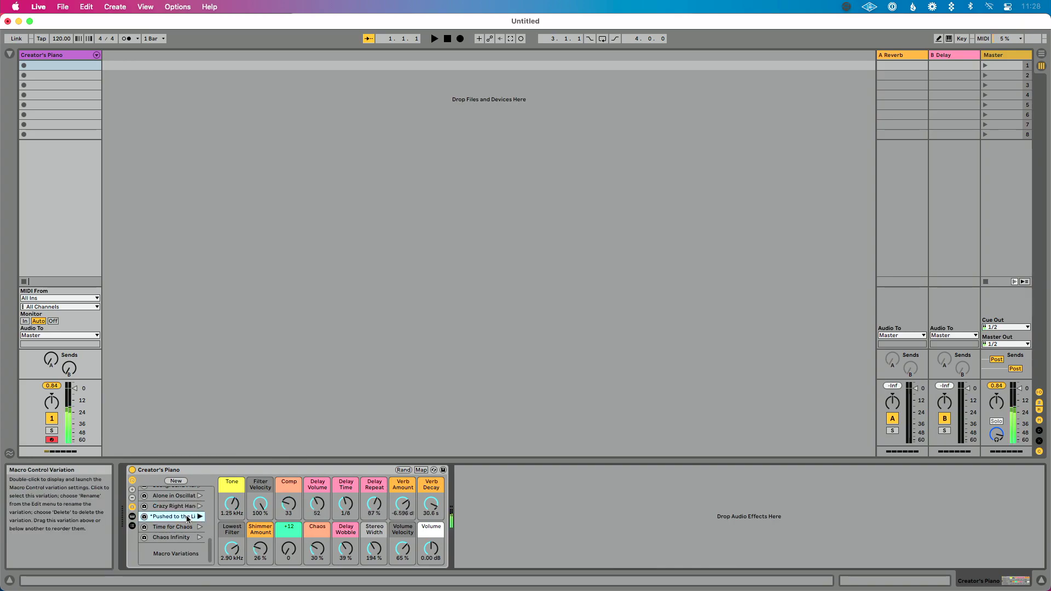